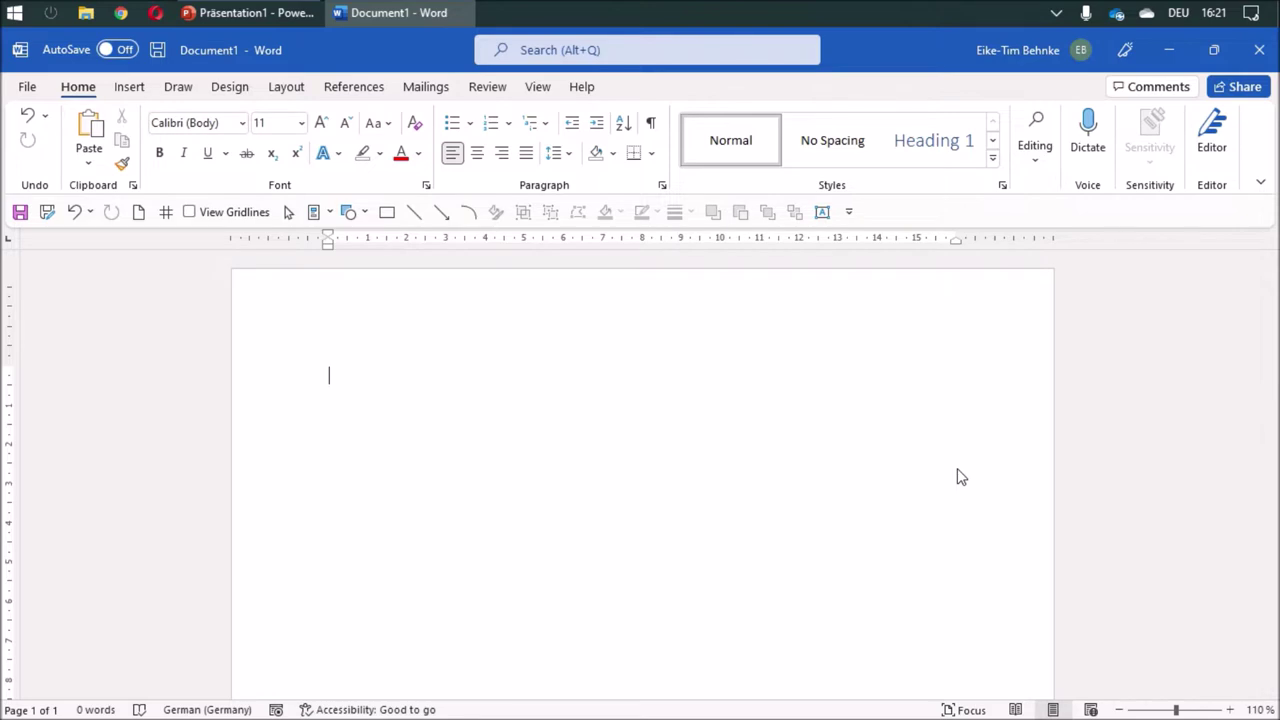
Draw a rectangle about 2.51 cm by 4.01 cm on the blank page of Document1.
left_click(387, 211)
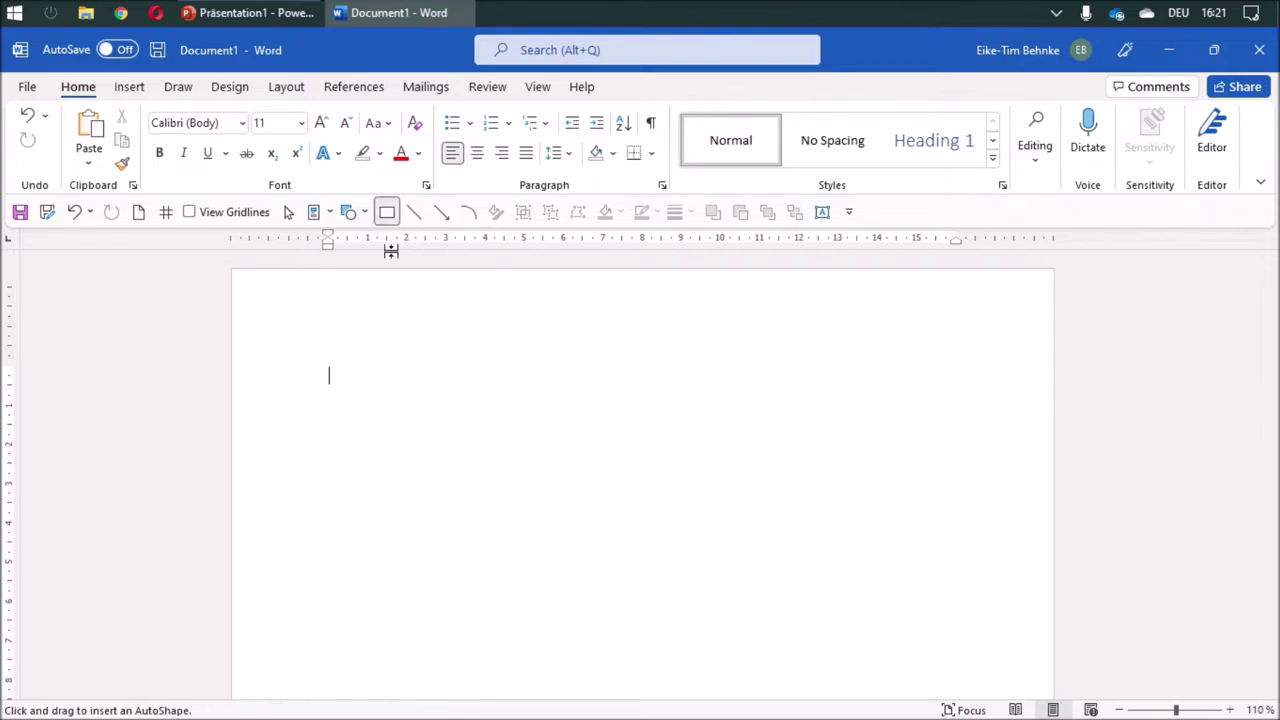
left_click_drag(408, 346, 565, 445)
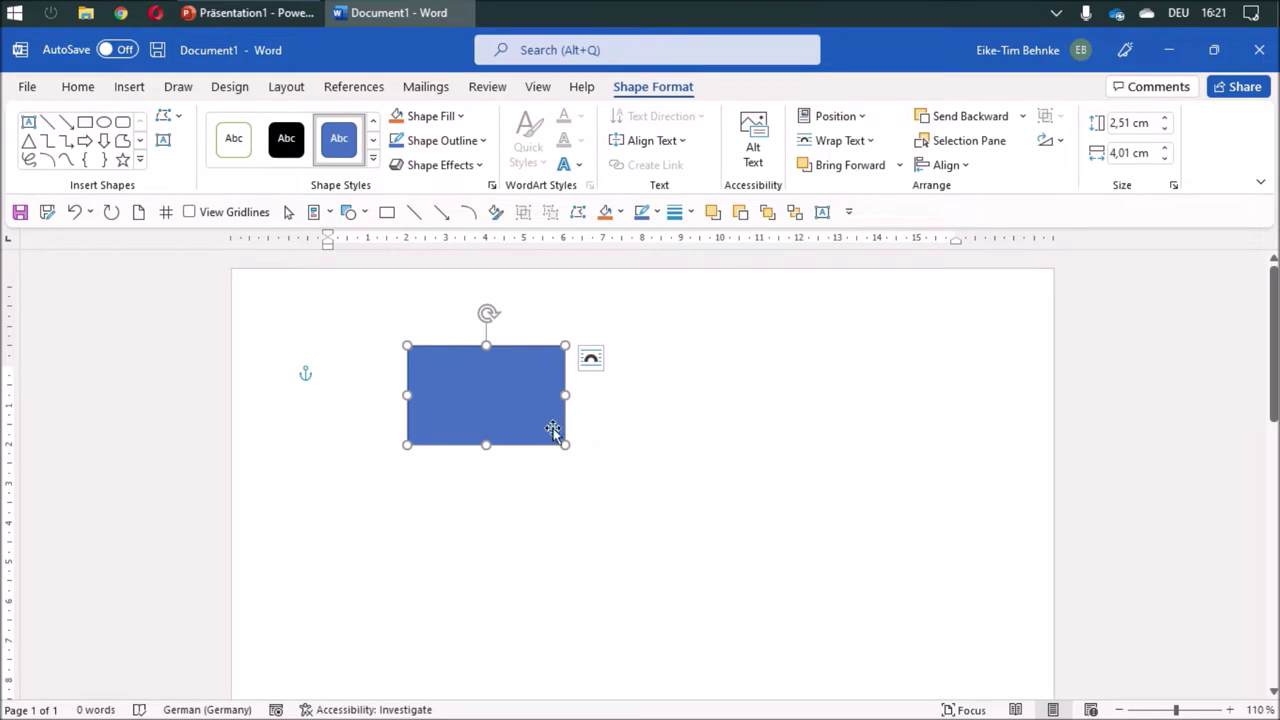
Fill the rectangle white, set it as the default shape, then draw a second 1.5 × 3.51 cm rectangle.
left_click(620, 211)
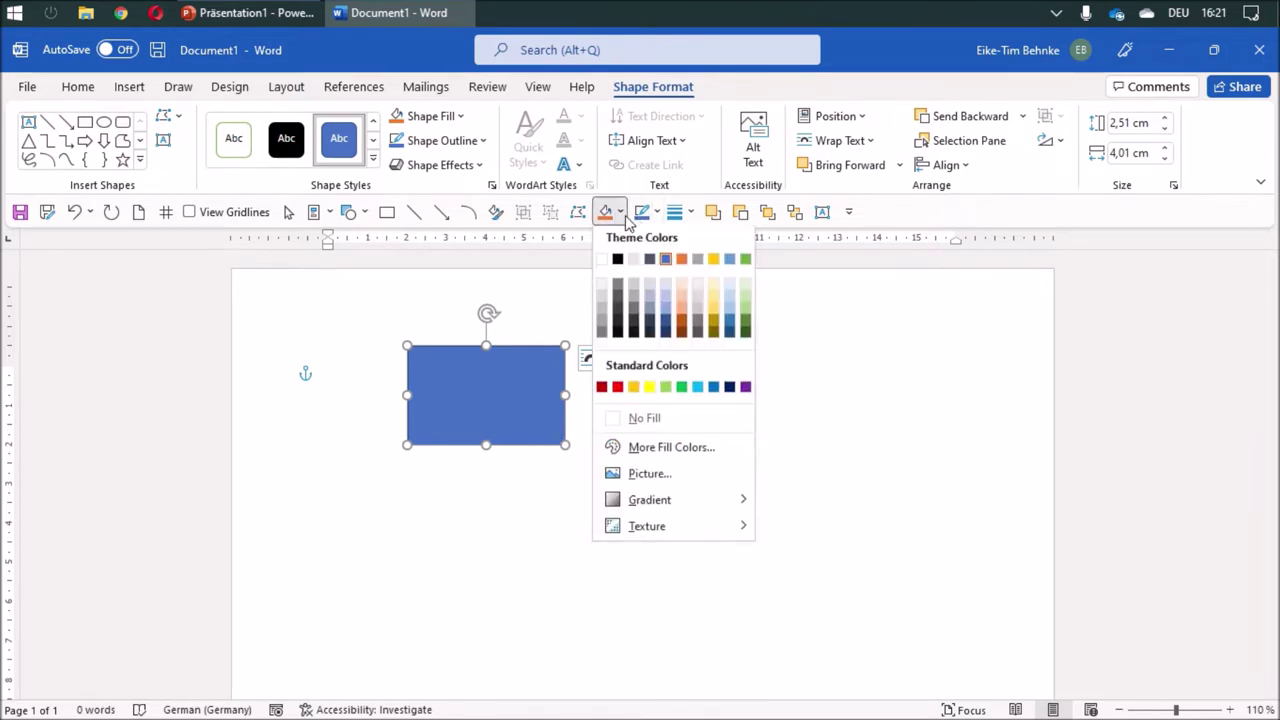
left_click(605, 263)
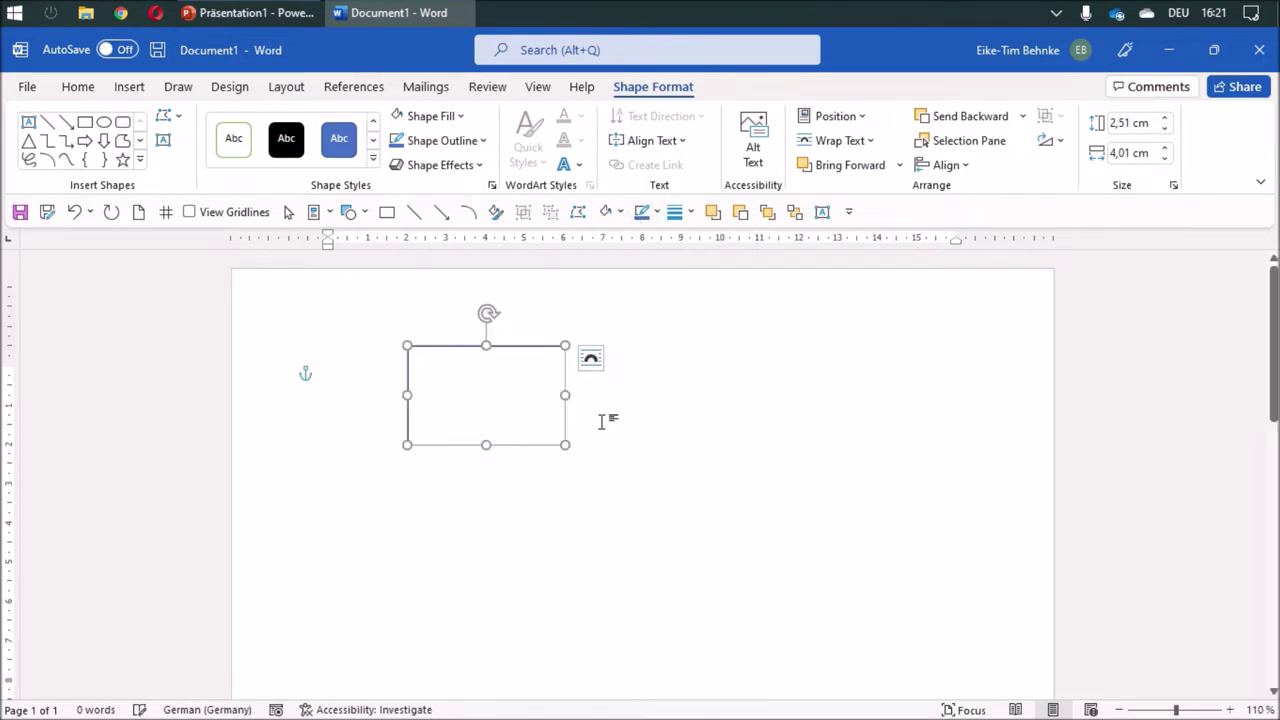
right_click(508, 408)
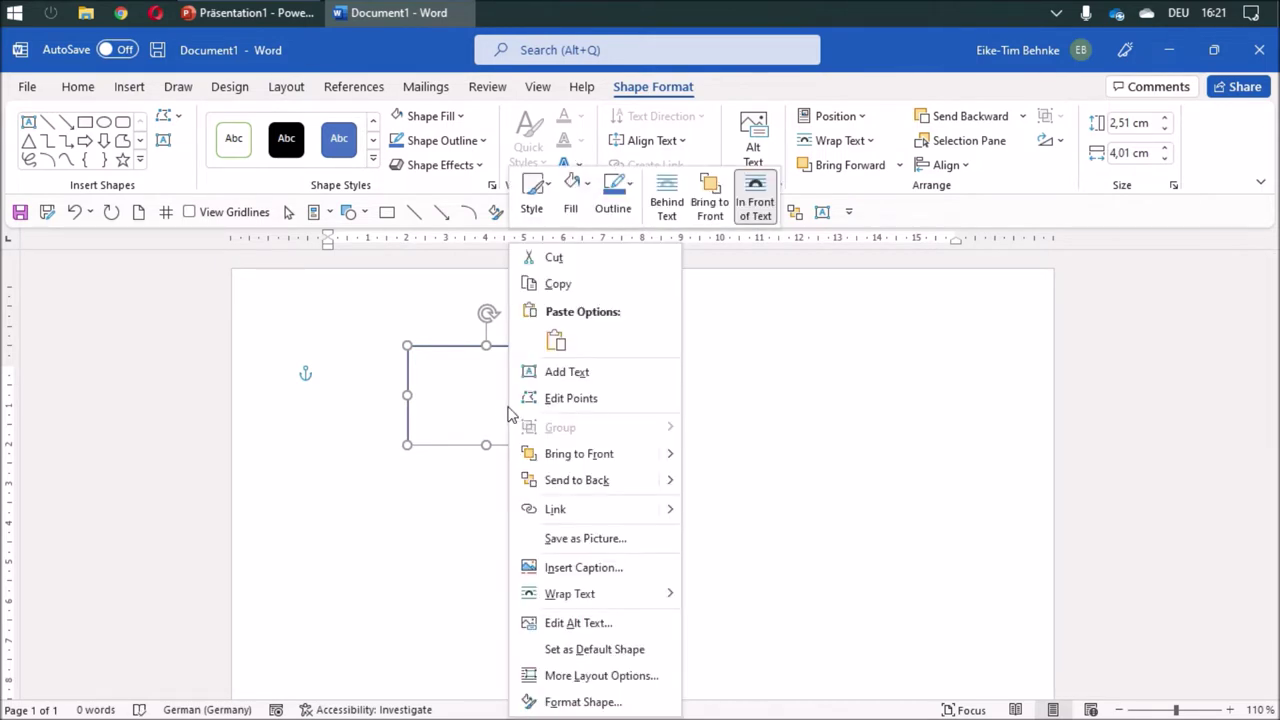
left_click(597, 650)
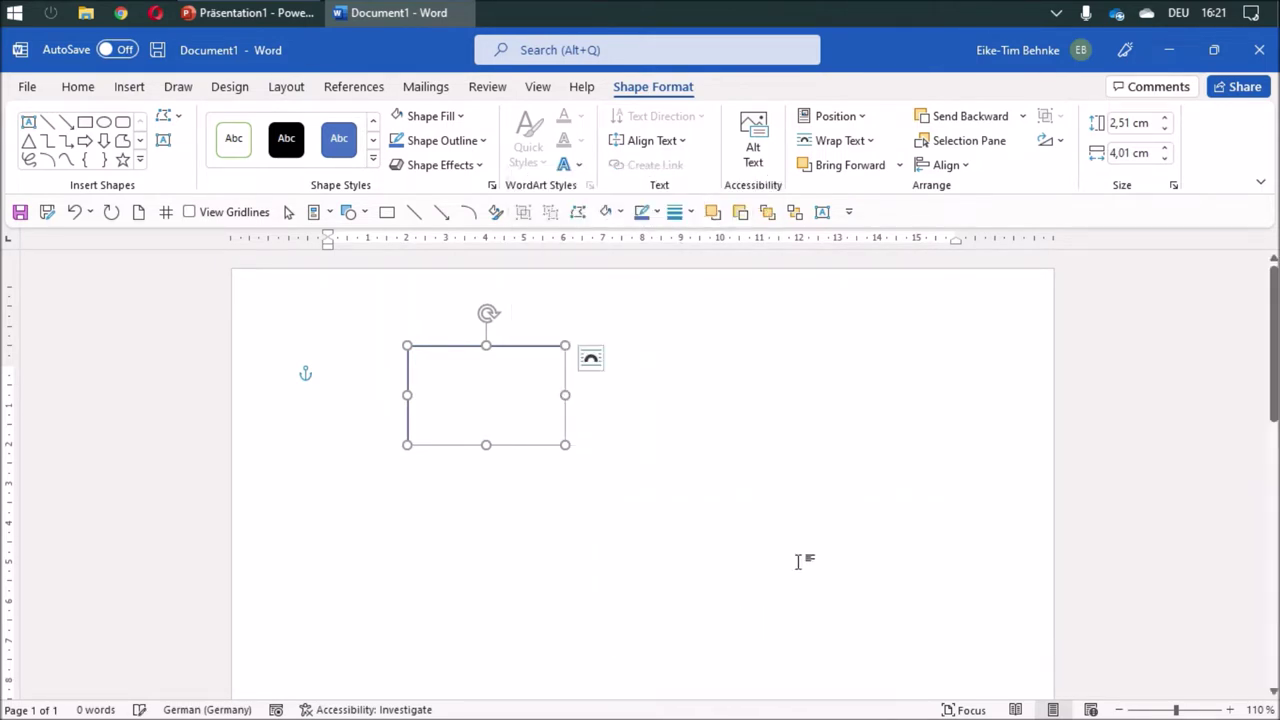
left_click(387, 211)
left_click_drag(495, 503, 633, 563)
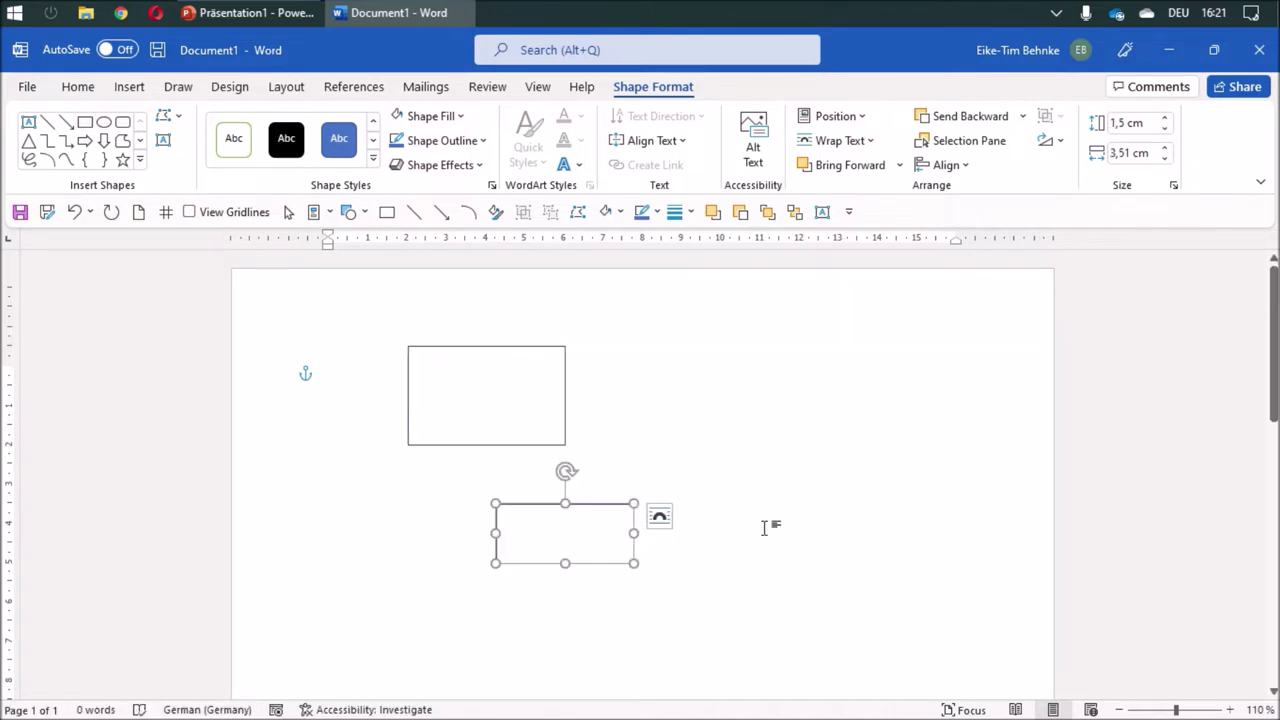
Draw a test rectangle in a new blank document, then close Document2 without saving.
left_click(138, 212)
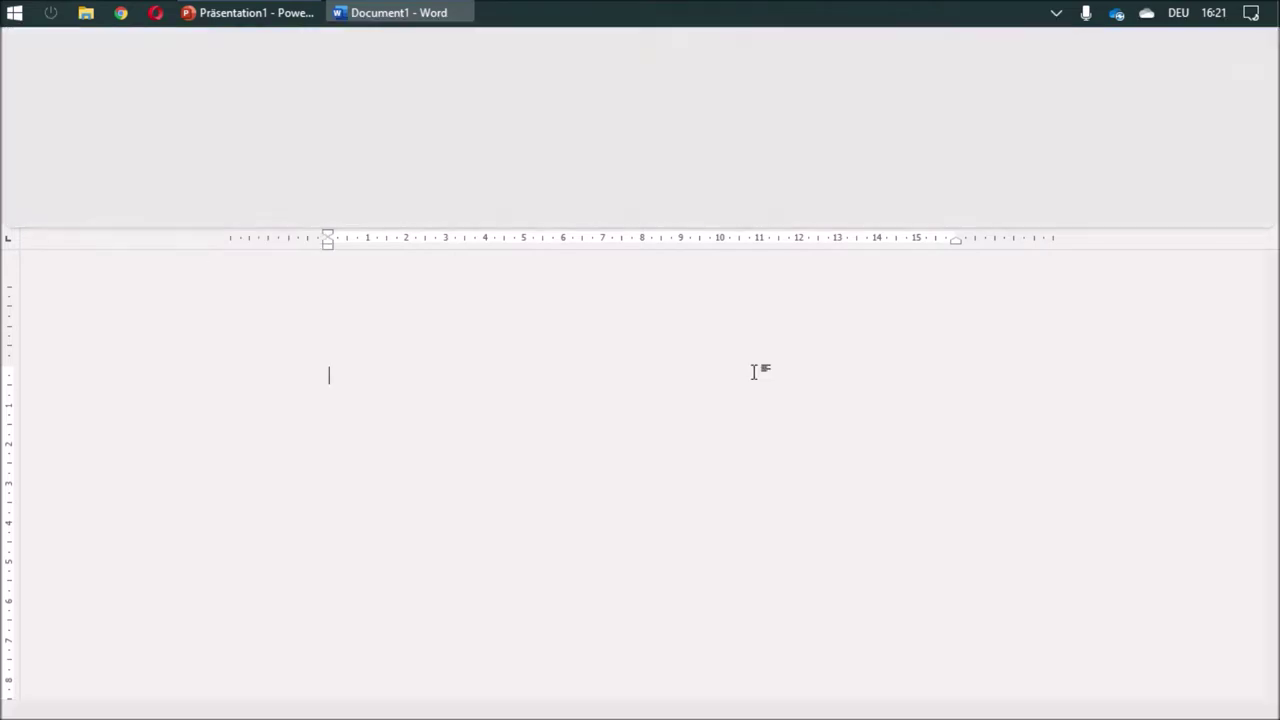
left_click(386, 212)
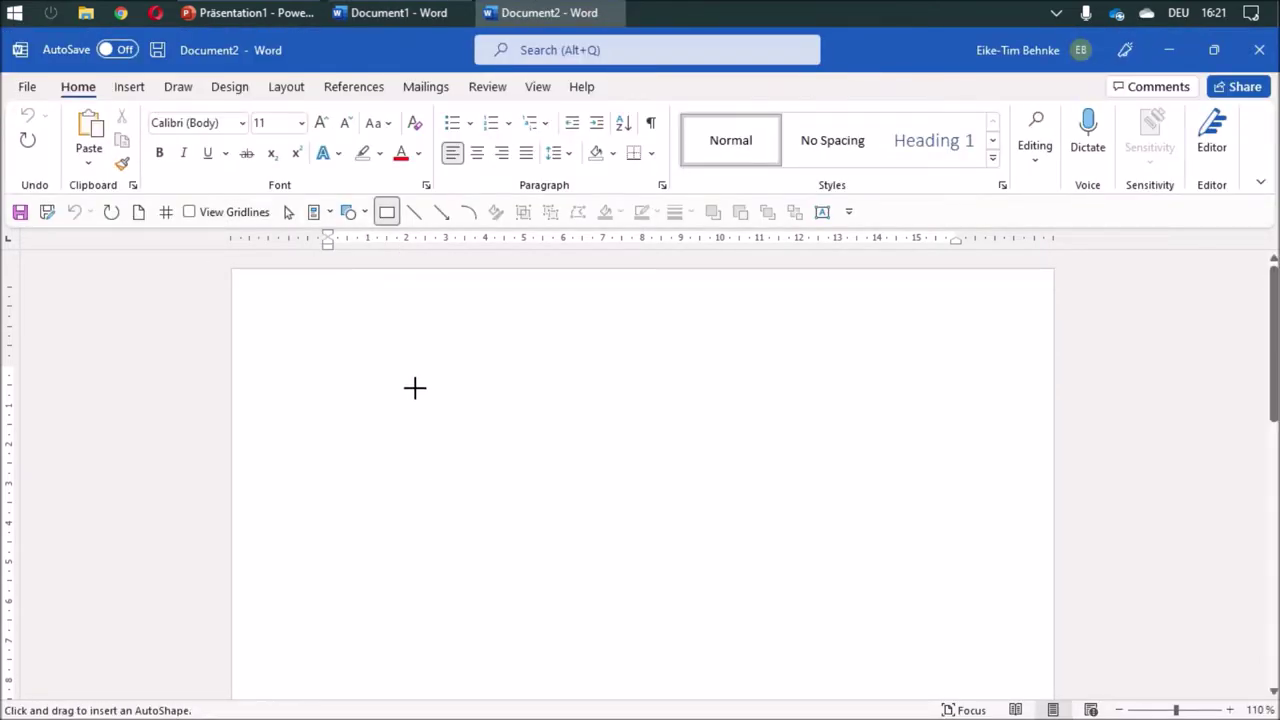
left_click_drag(407, 365, 575, 464)
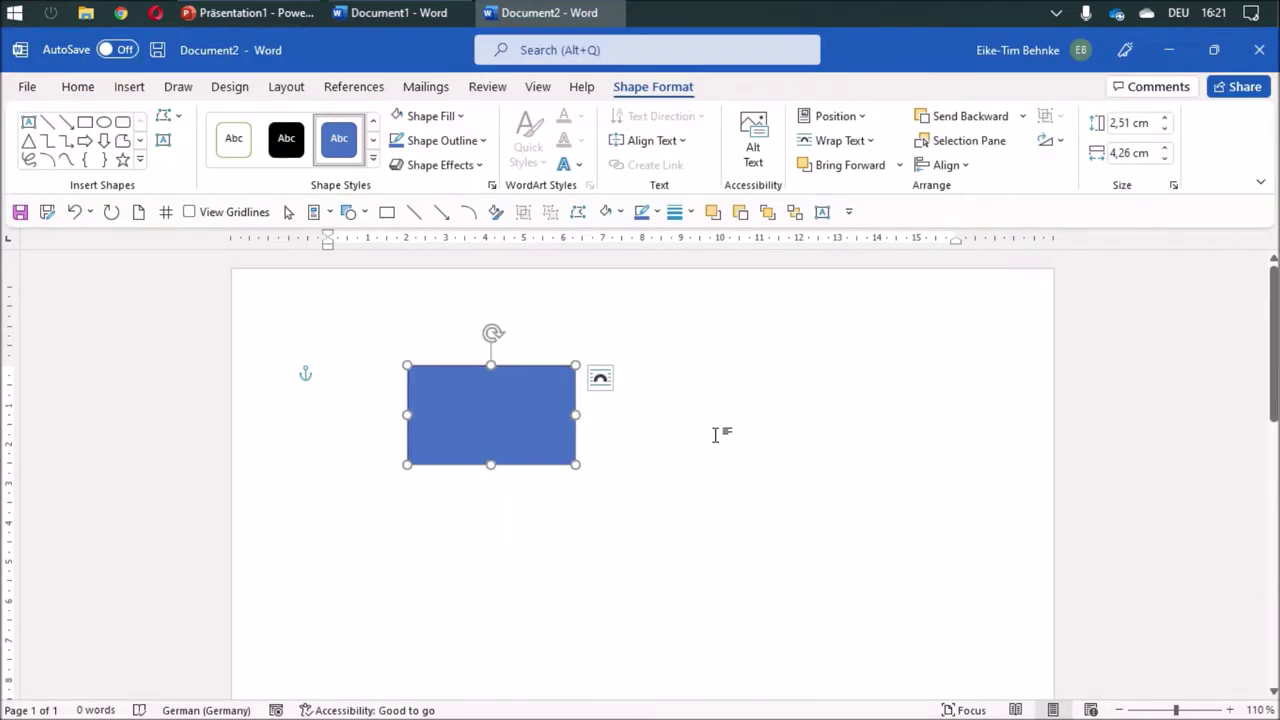
left_click(1258, 60)
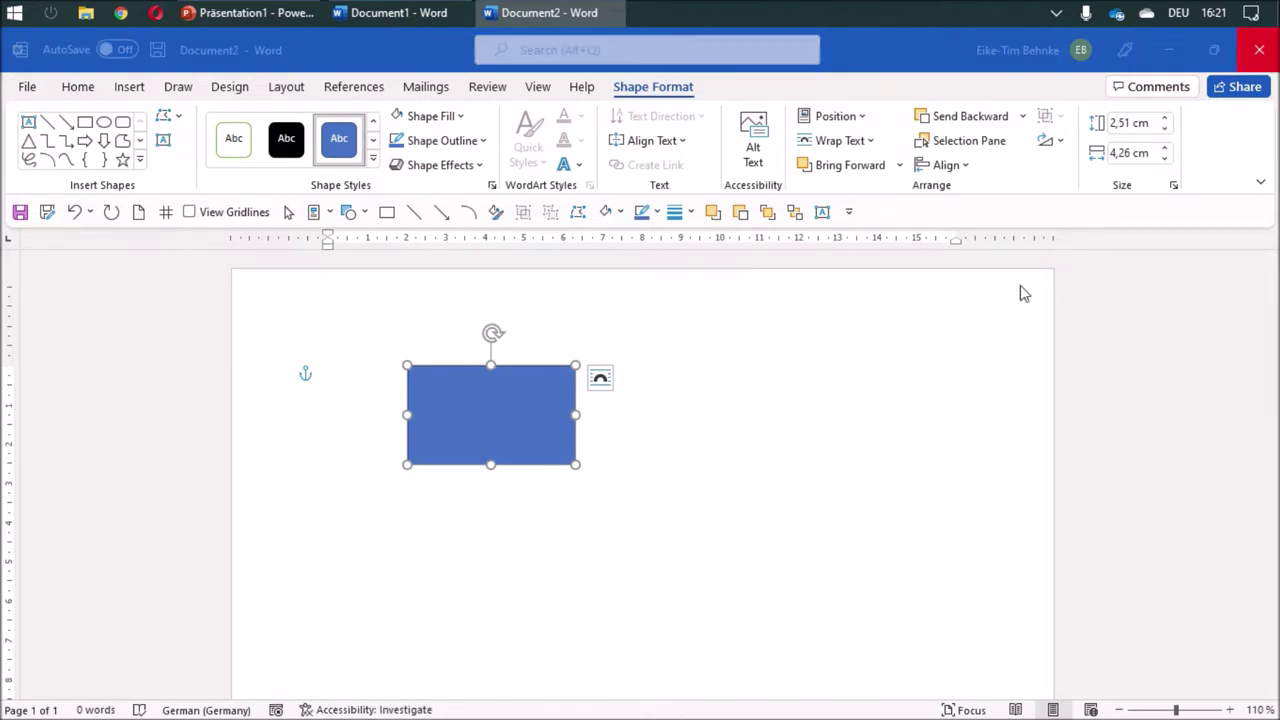
left_click(641, 419)
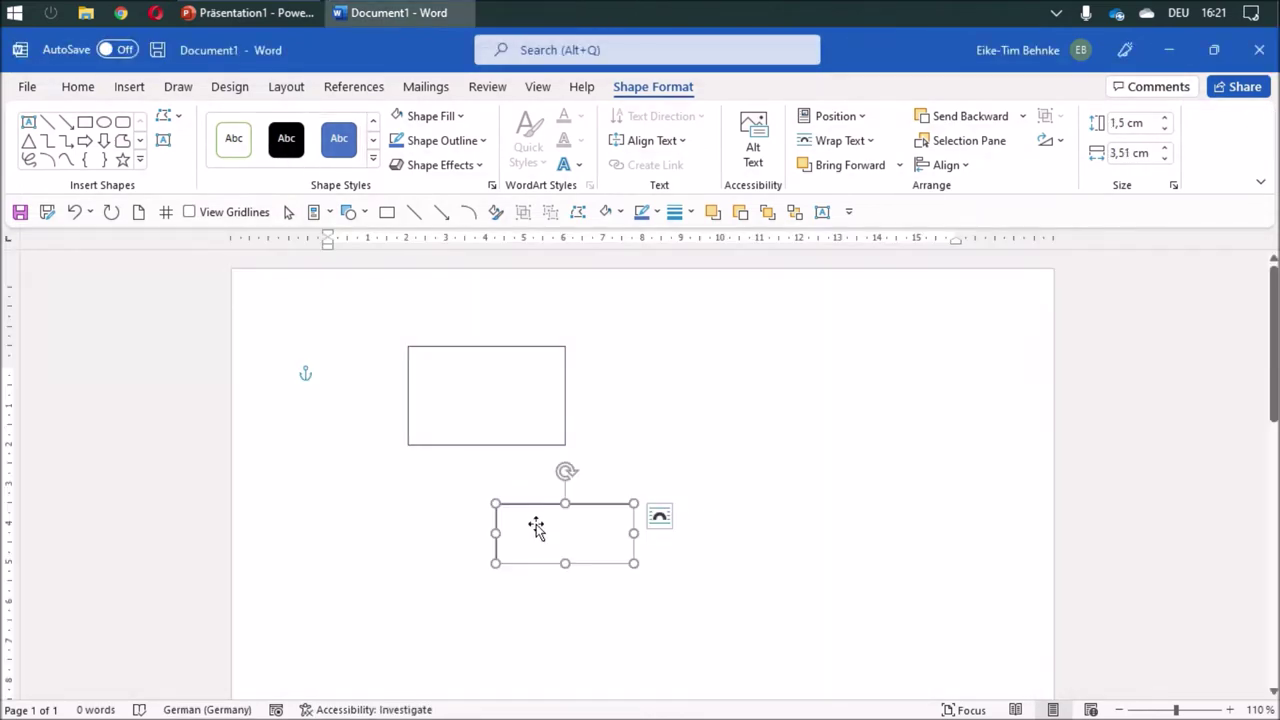
Delete both rectangles from Document1.
key("Delete")
left_click(486, 417)
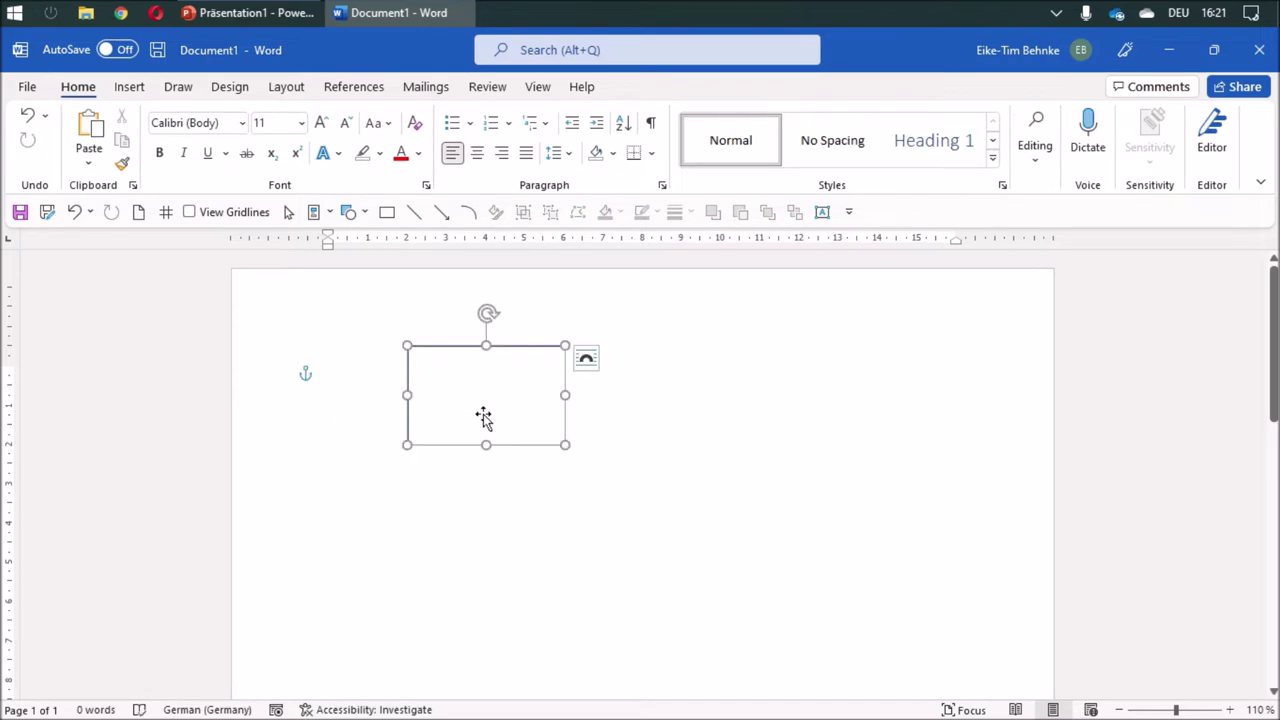
key("Delete")
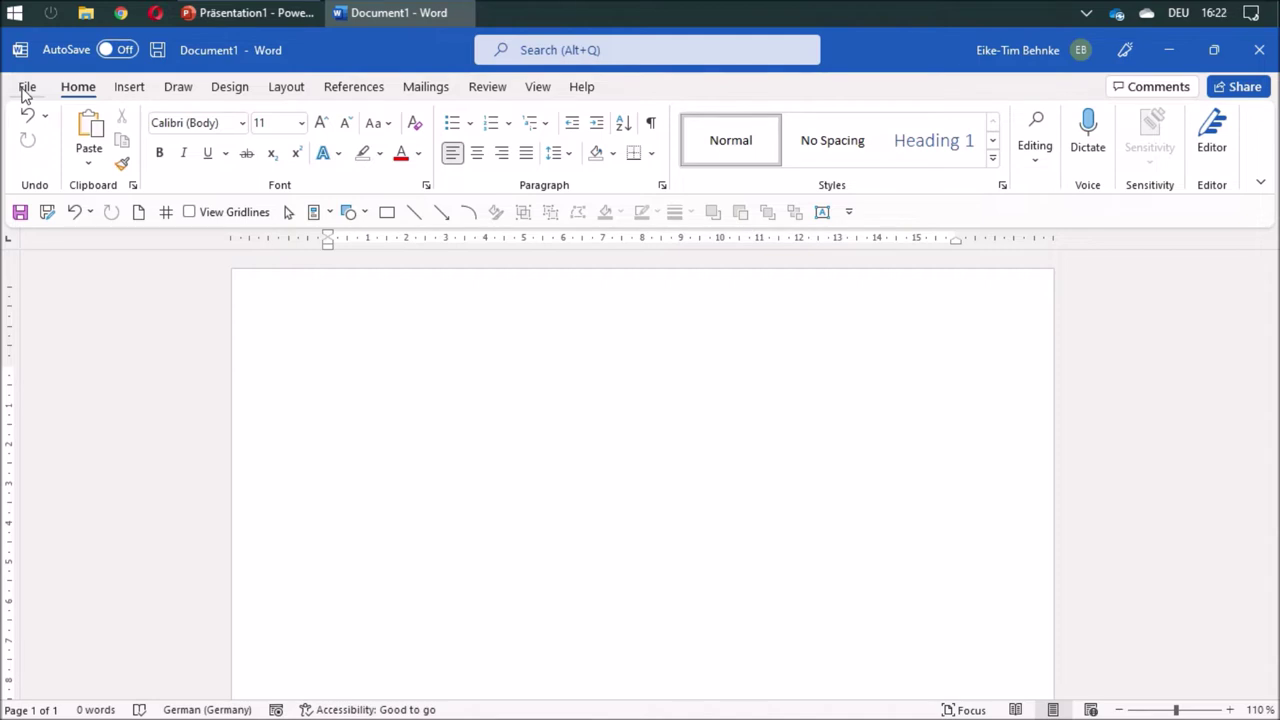
left_click(27, 88)
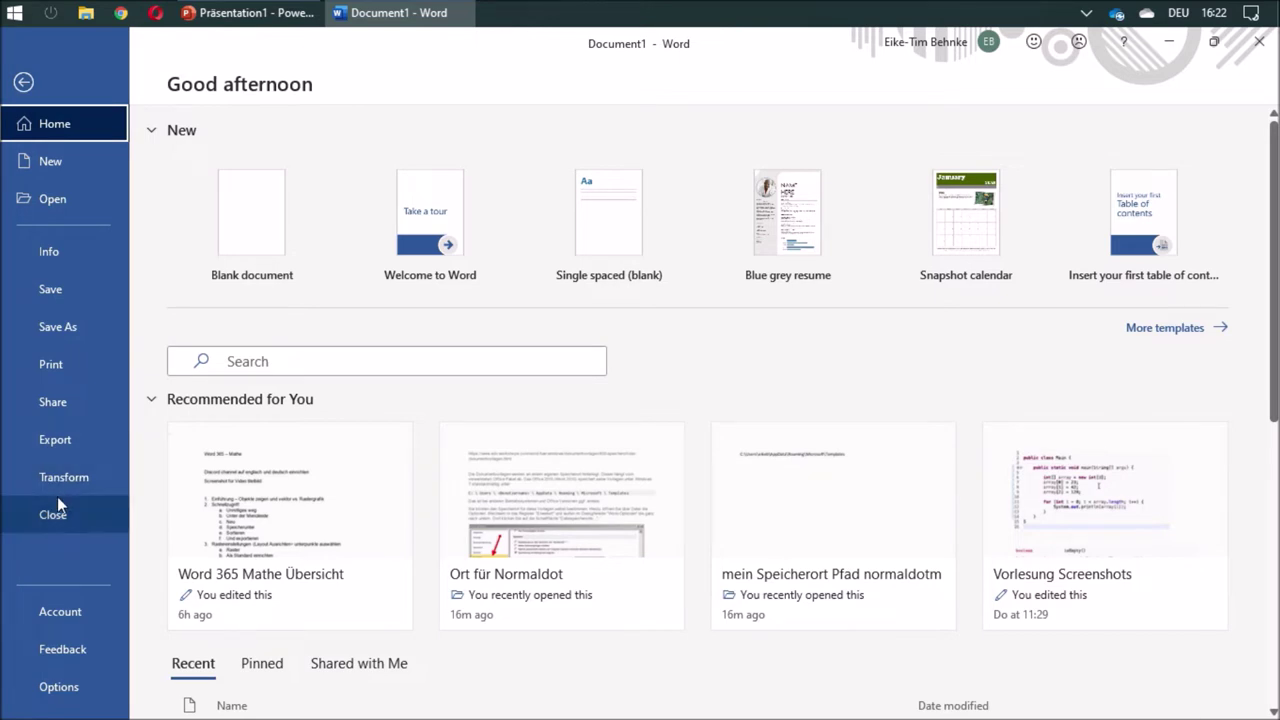
Open the File Locations dialog from Word Options > Advanced, under General.
left_click(60, 688)
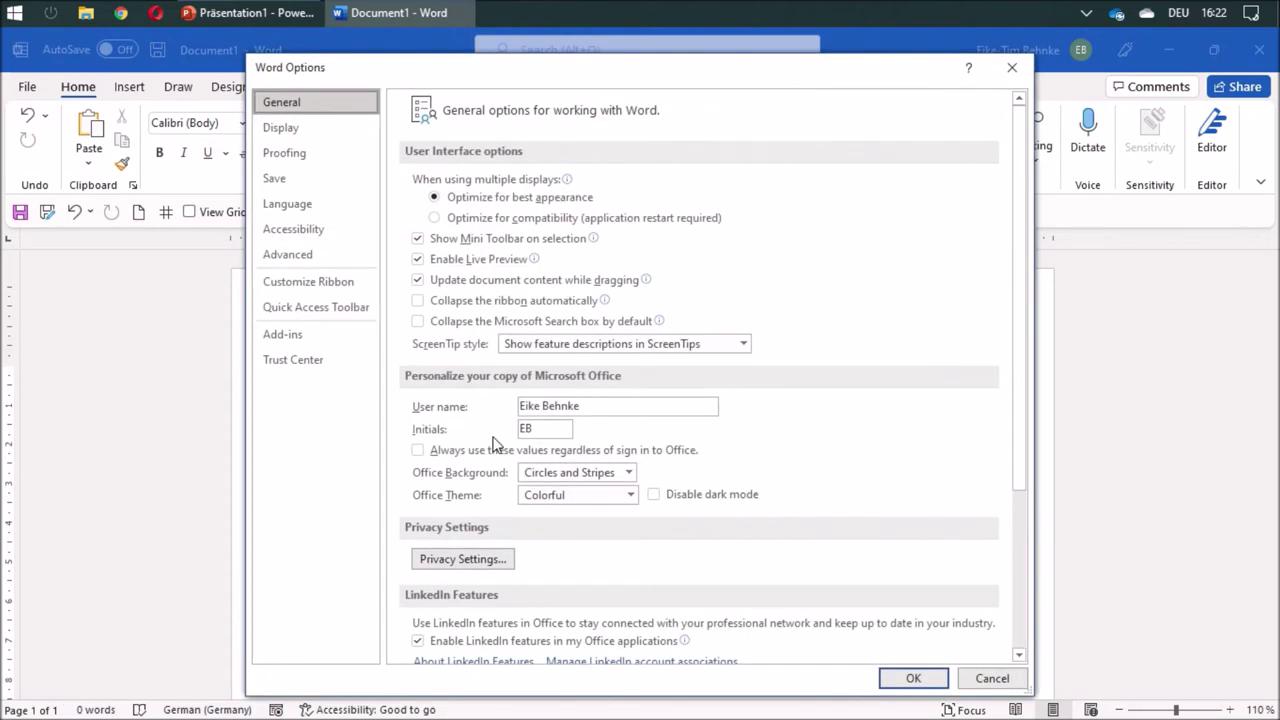
left_click(314, 256)
scroll(655, 337, "down", 20)
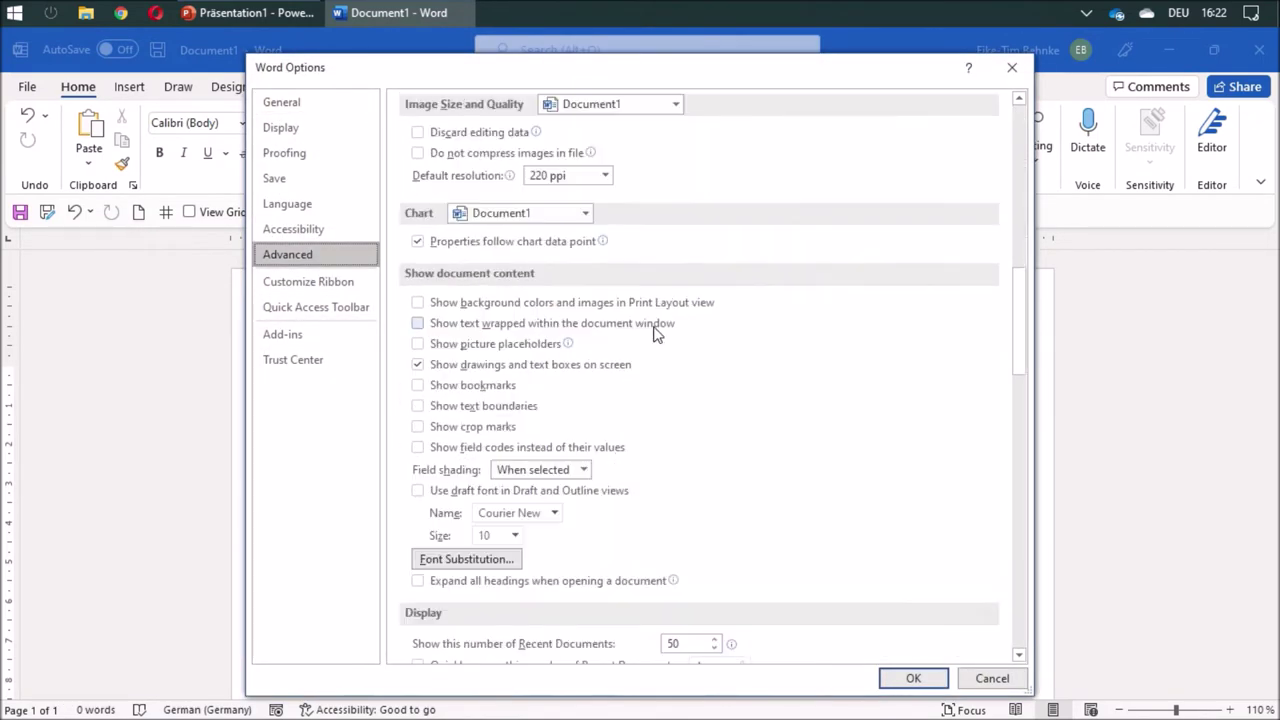
scroll(657, 334, "down", 9)
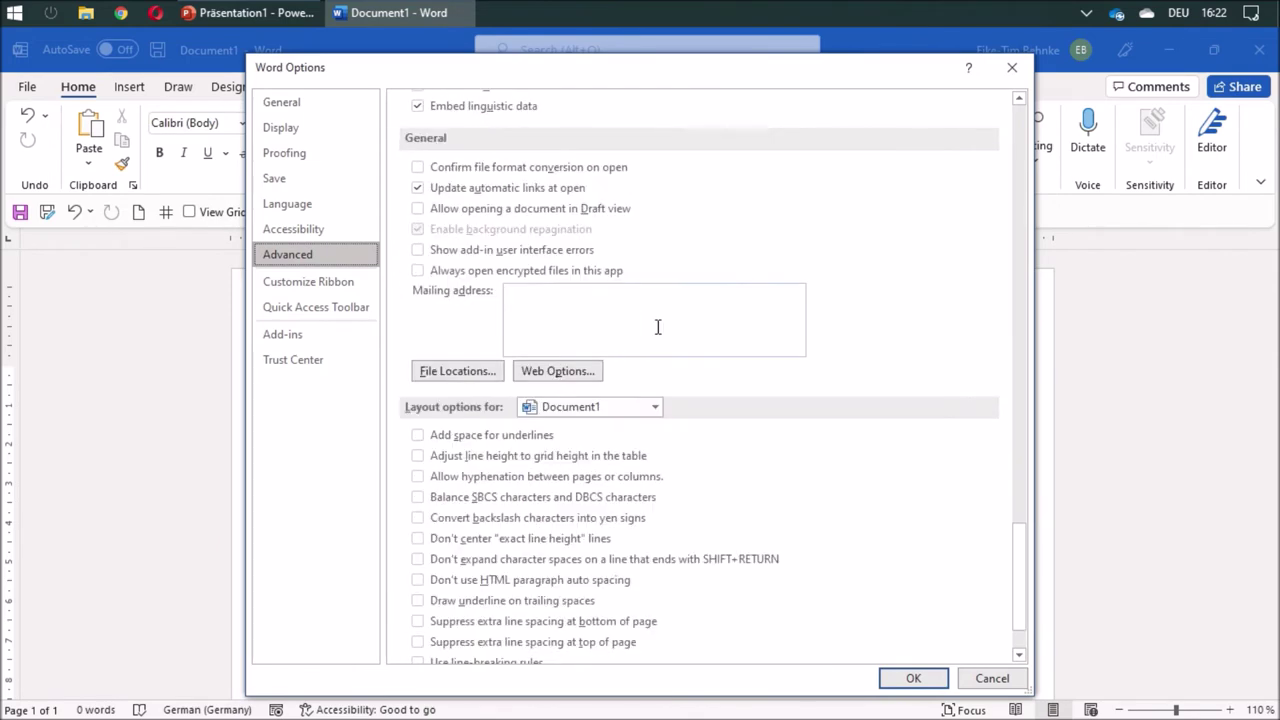
left_click(452, 369)
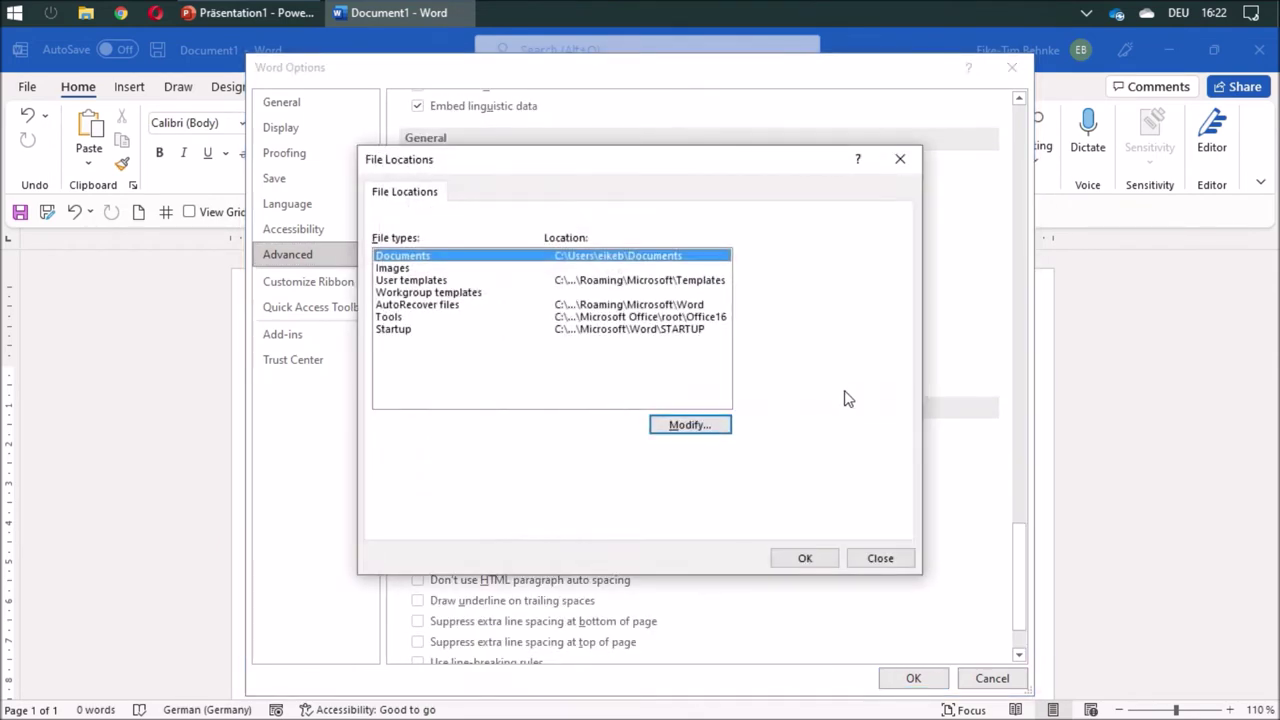
Copy the User templates folder path (AppData\Roaming\Microsoft\Templates) and close the File Locations dialog.
left_click(616, 286)
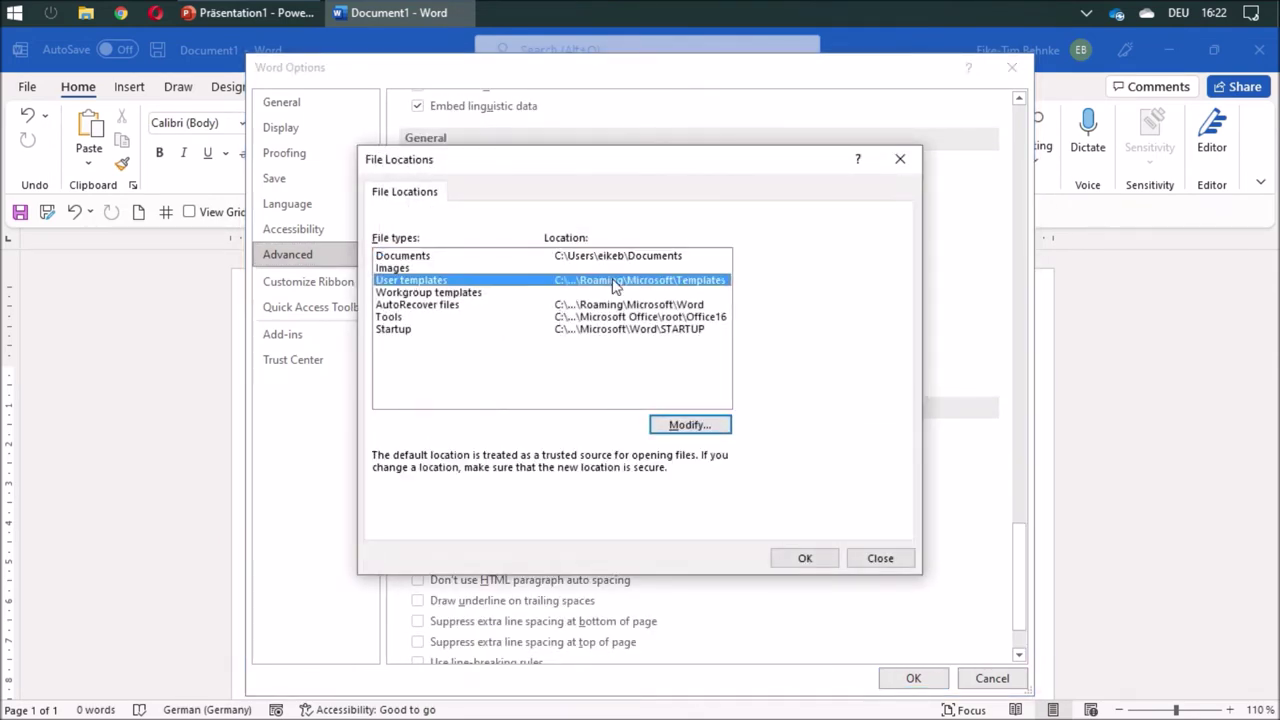
double_click(684, 291)
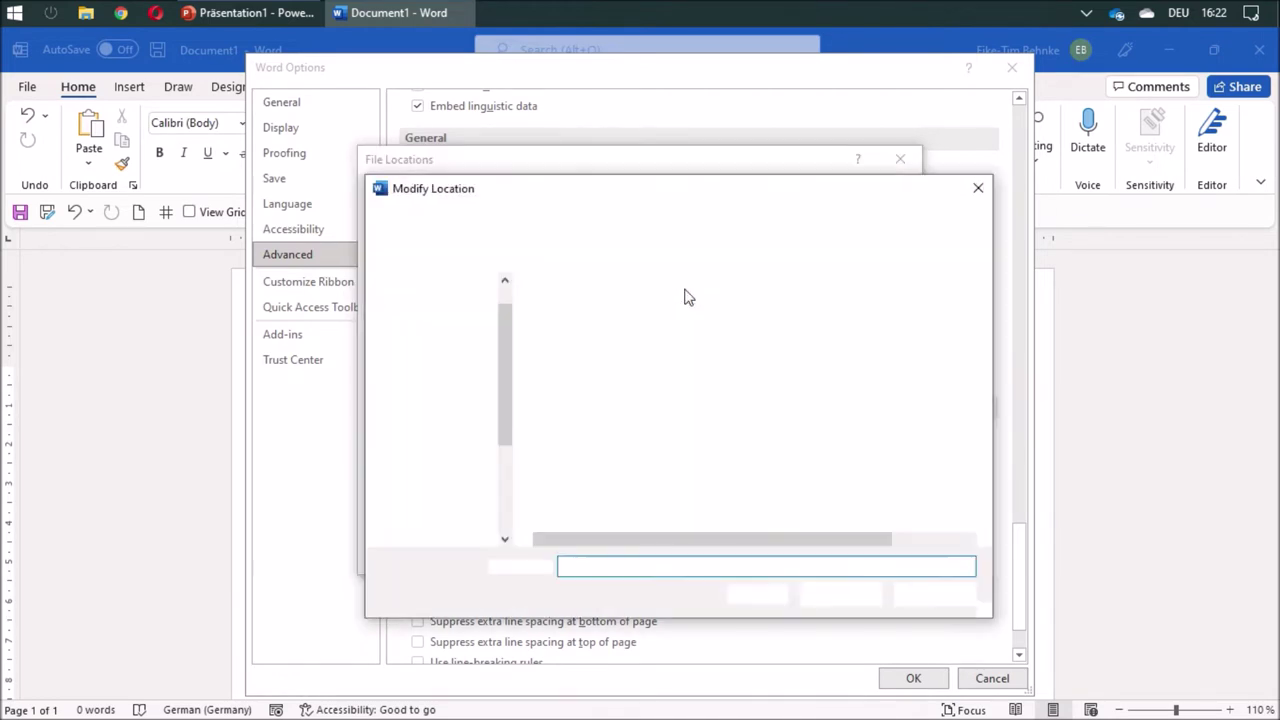
left_click(660, 228)
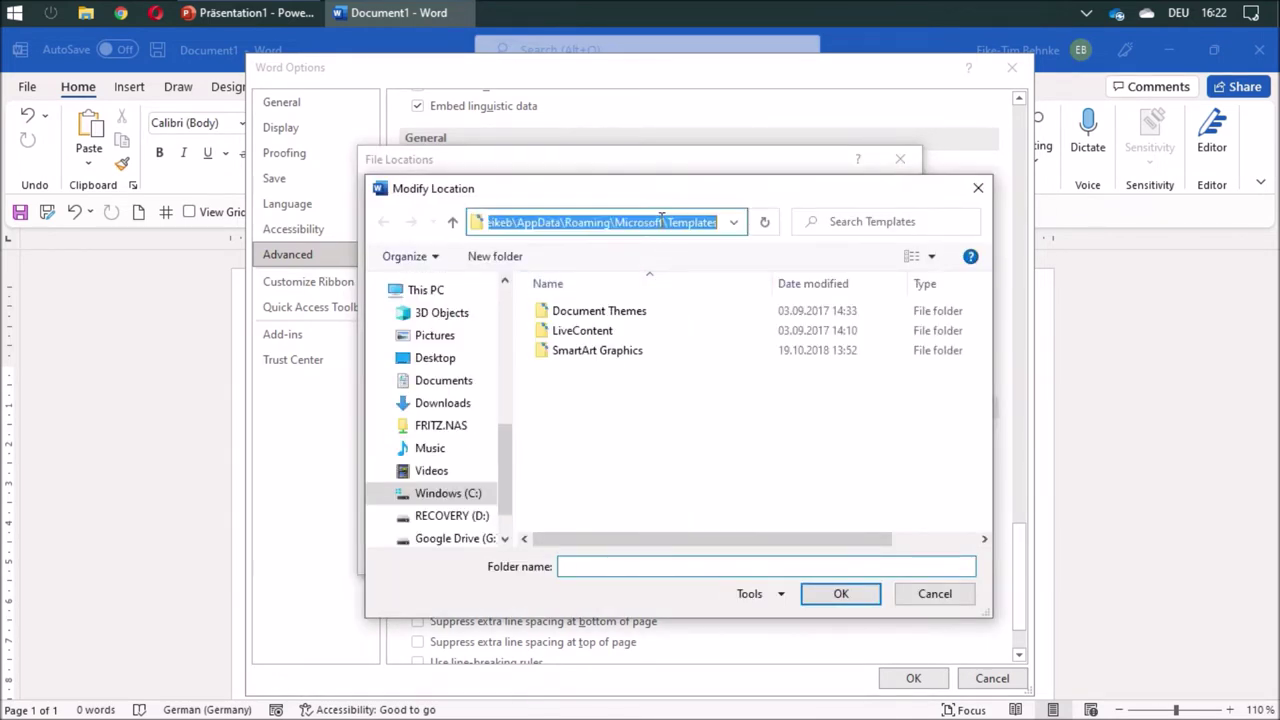
right_click(669, 223)
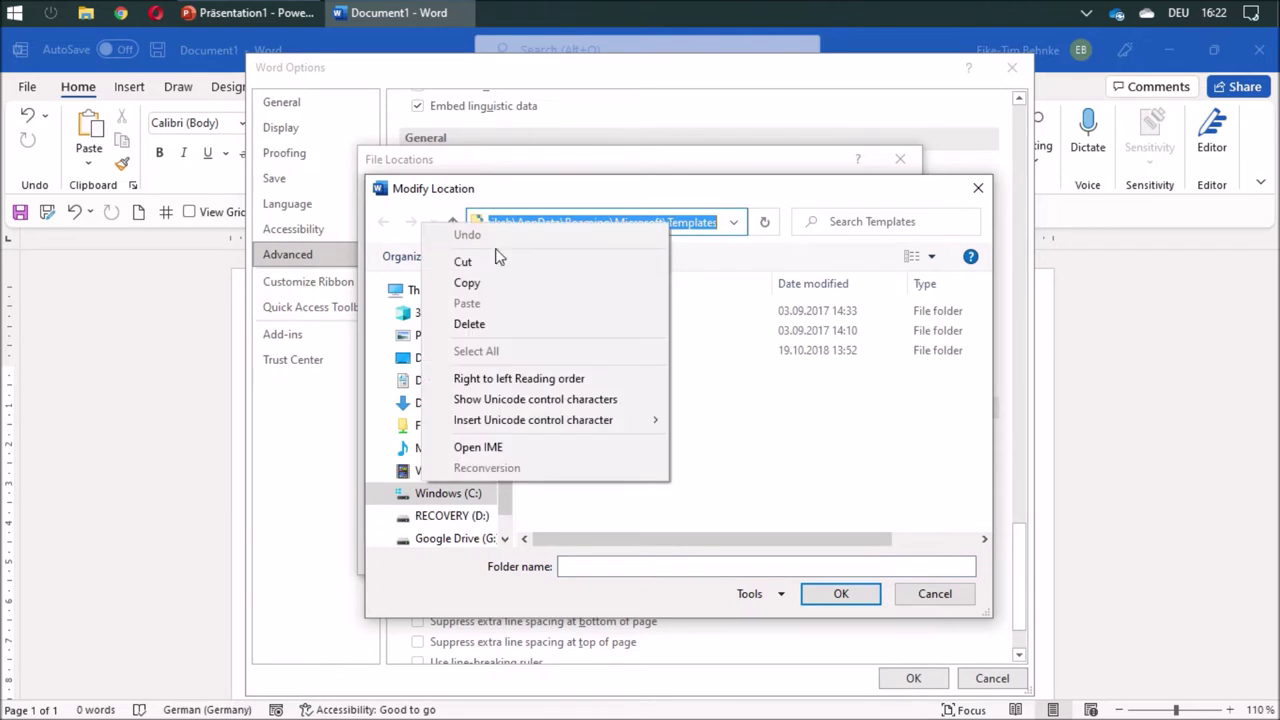
left_click(494, 285)
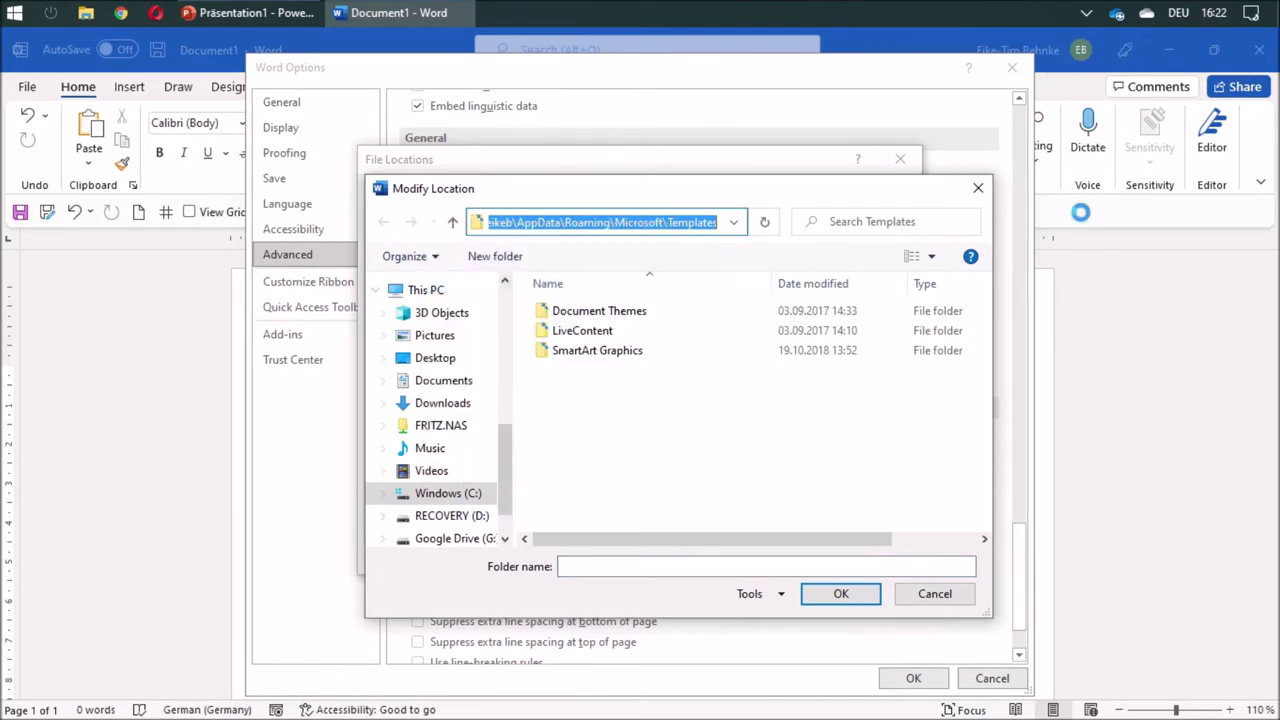
left_click(977, 188)
left_click(900, 160)
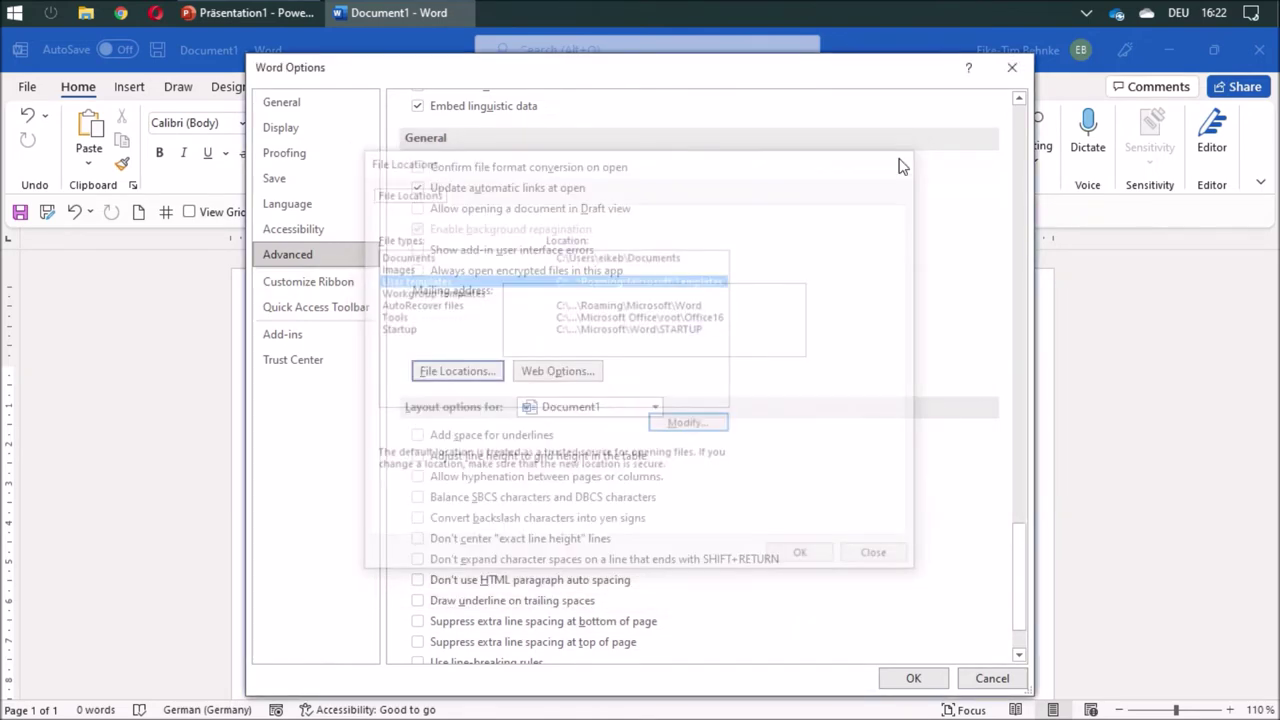
Close Word Options and bring up the Open dialog from File > Open > Browse.
left_click(1012, 68)
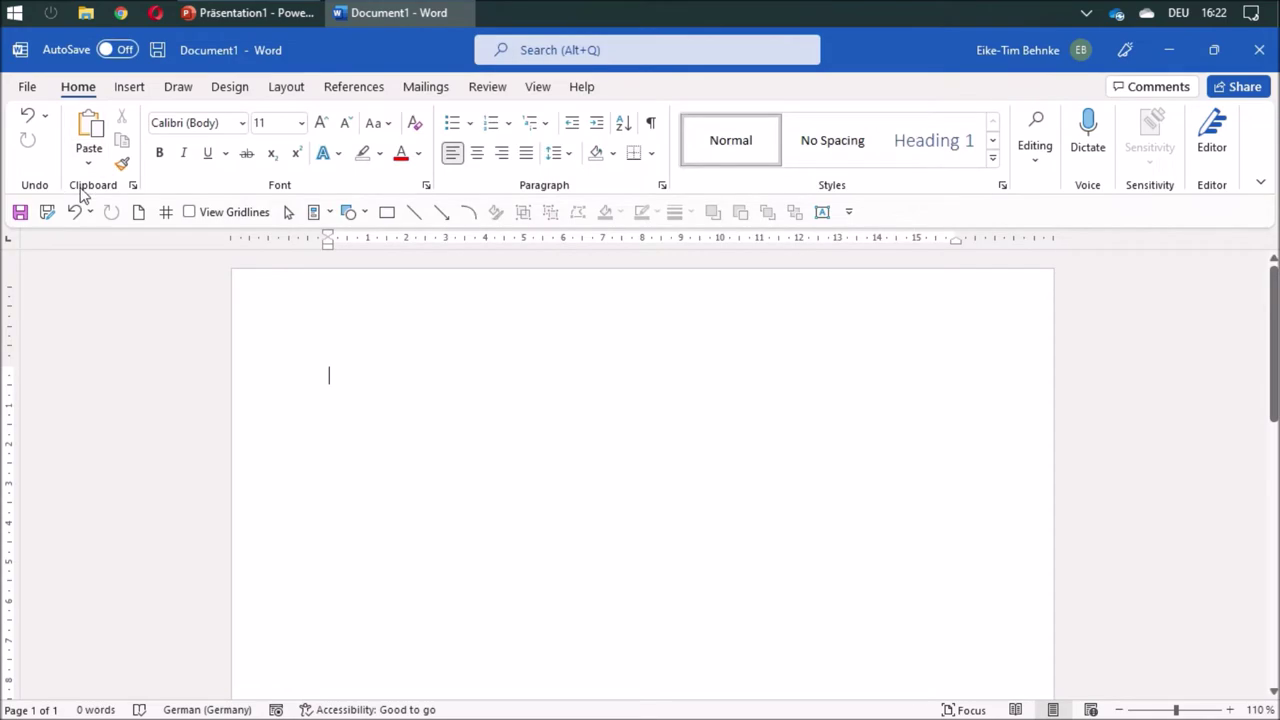
left_click(25, 87)
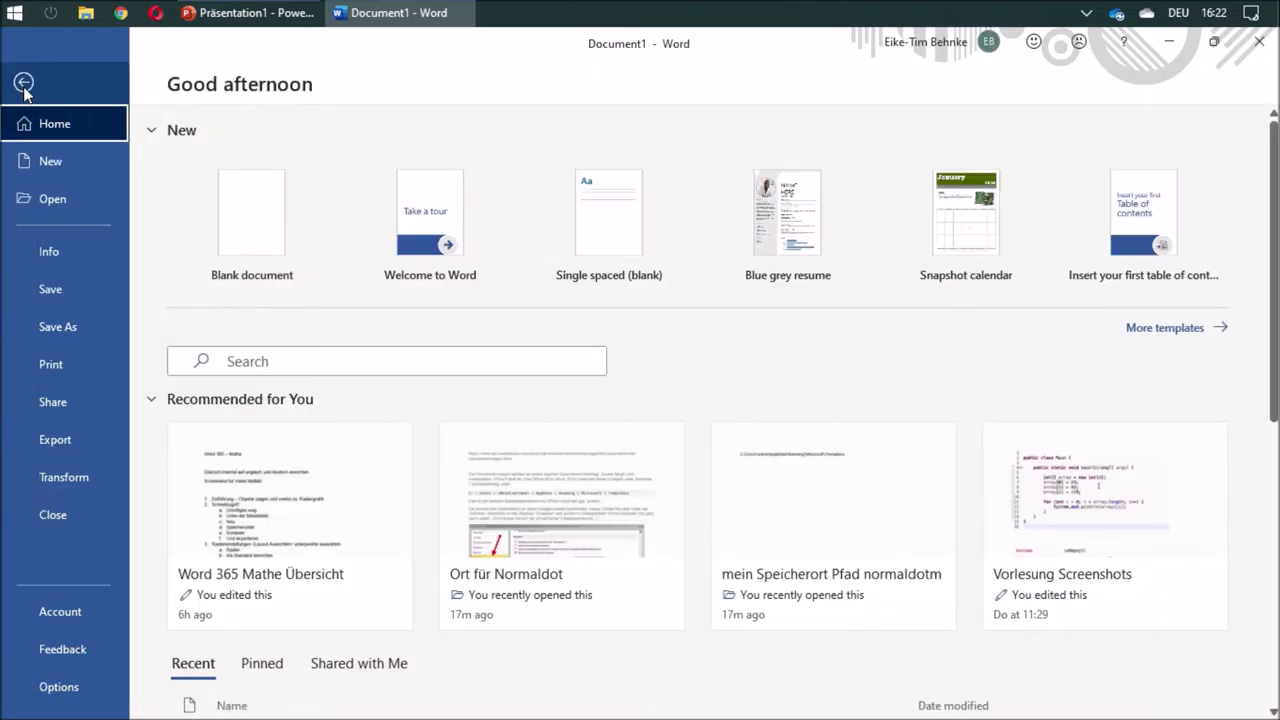
left_click(47, 199)
left_click(252, 579)
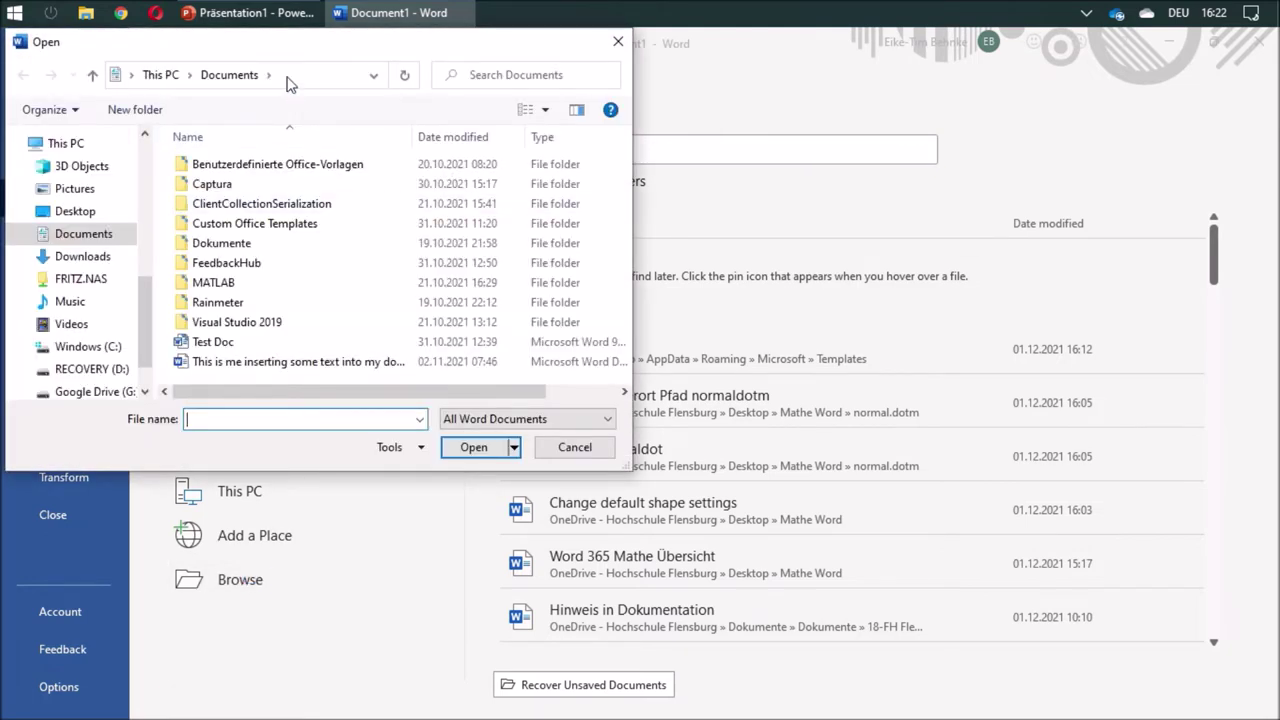
Paste the copied Templates folder path into the address bar and open the Normal template.
left_click(289, 78)
right_click(255, 83)
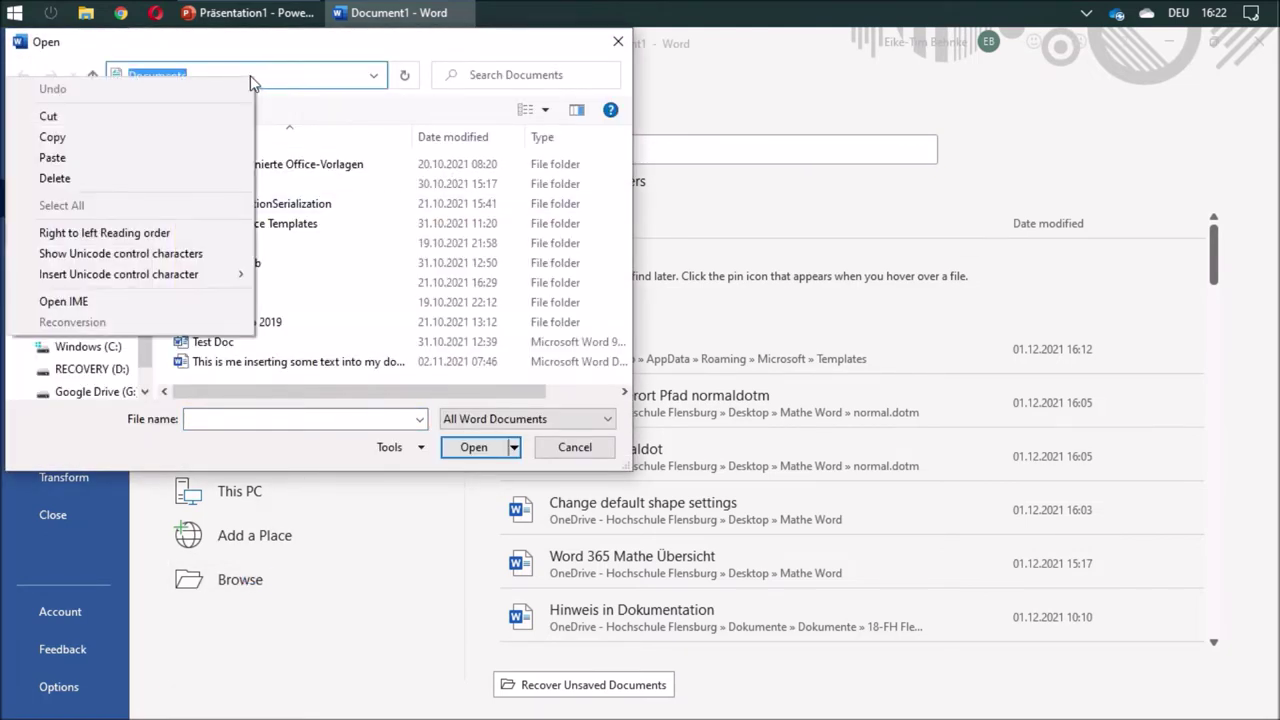
left_click(75, 158)
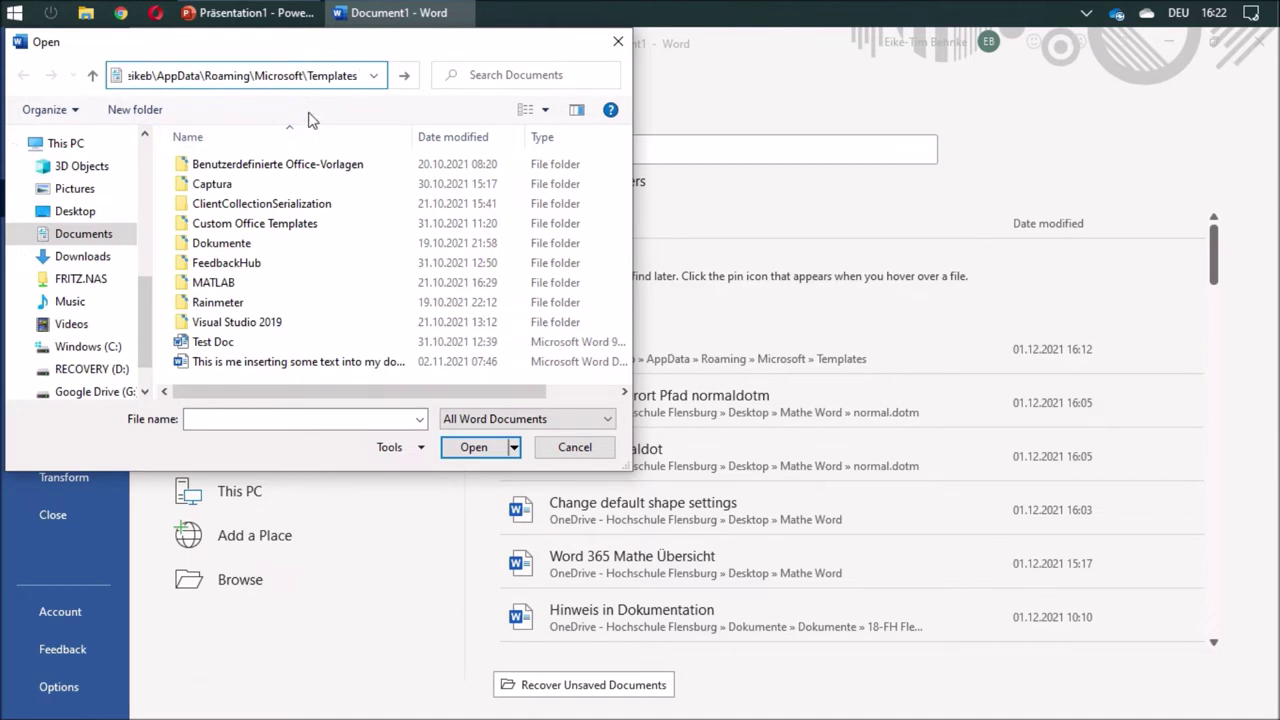
key("Return")
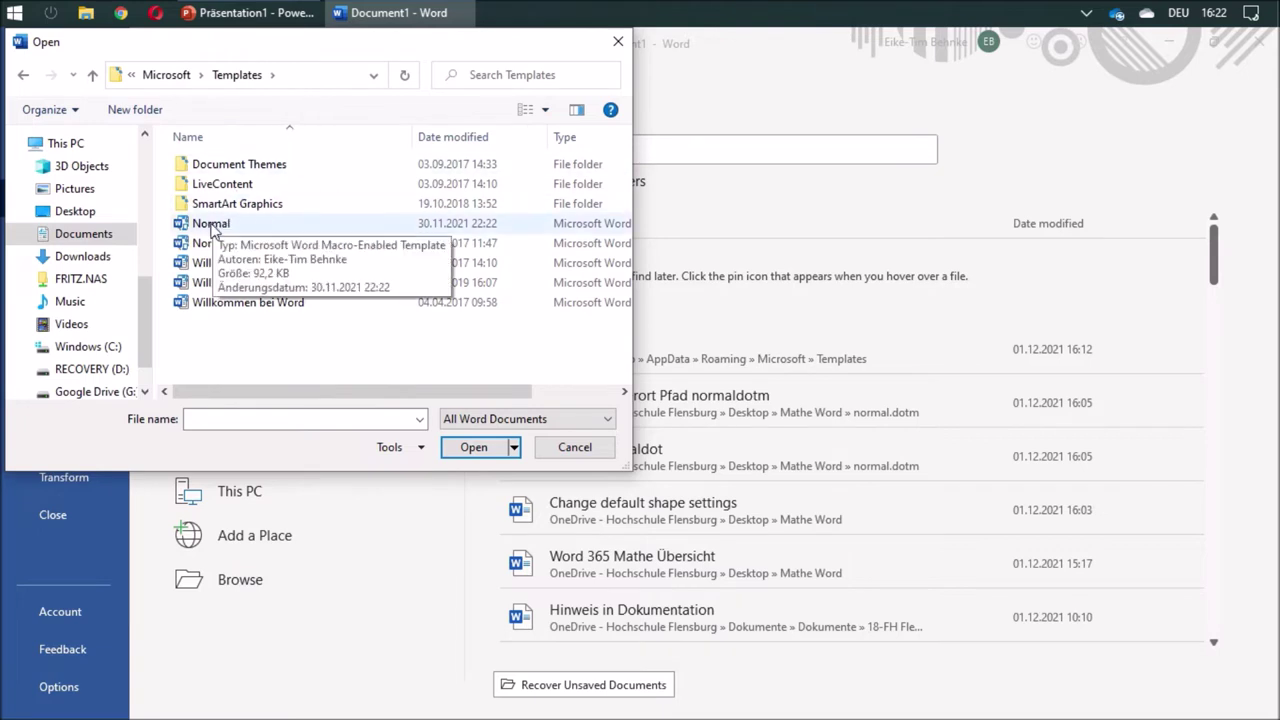
left_click(211, 224)
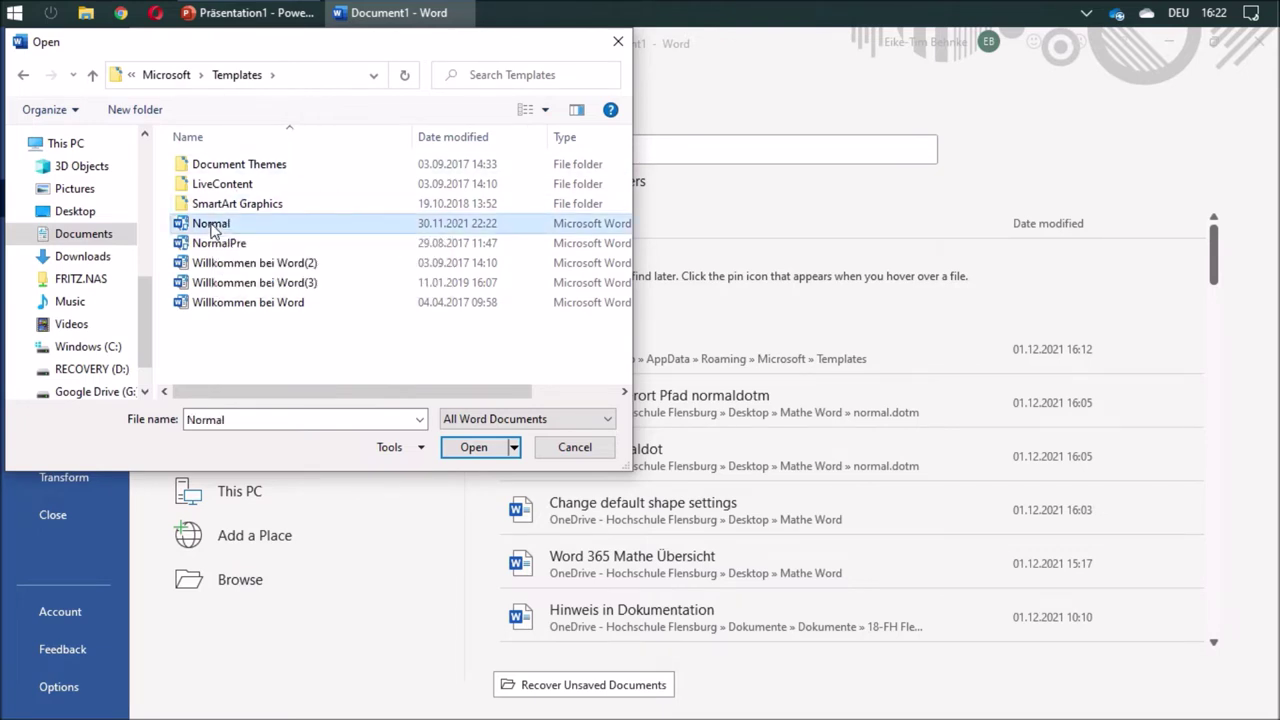
left_click(468, 448)
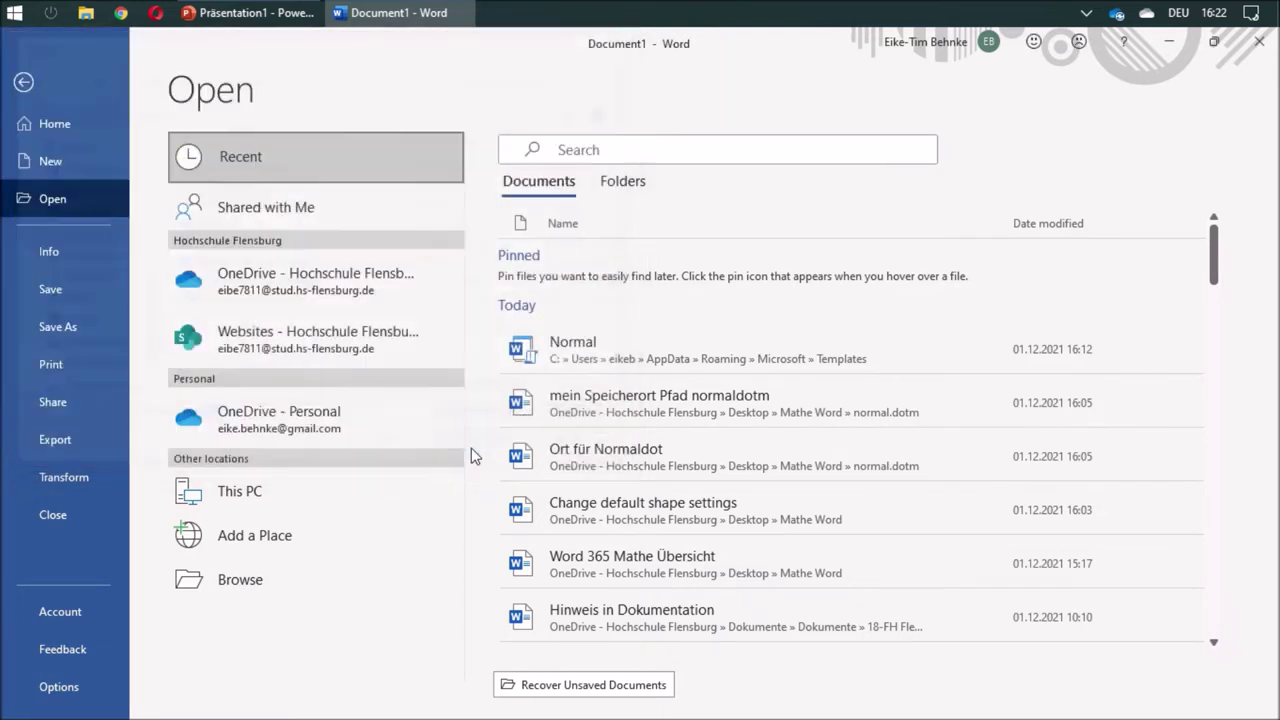
Draw a rectangle in Normal and give it a white fill with a black ¾ pt outline.
left_click(386, 211)
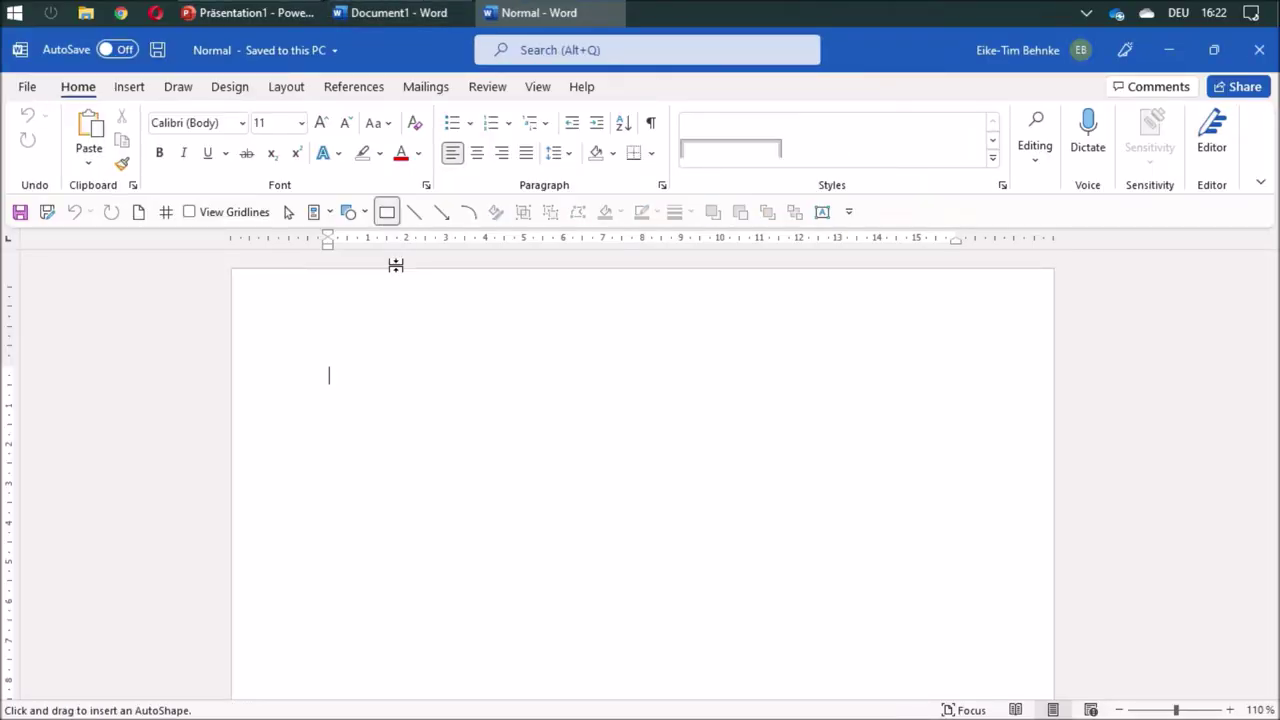
left_click_drag(387, 365, 585, 454)
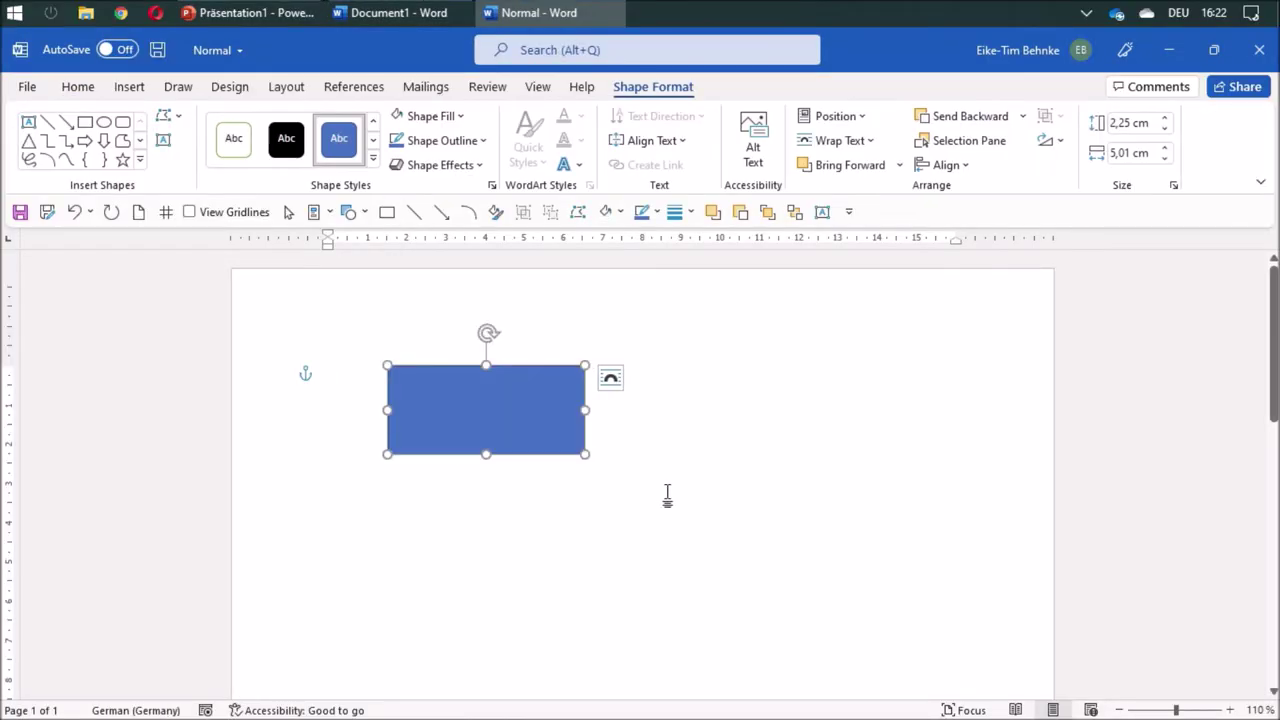
left_click(605, 211)
left_click(657, 212)
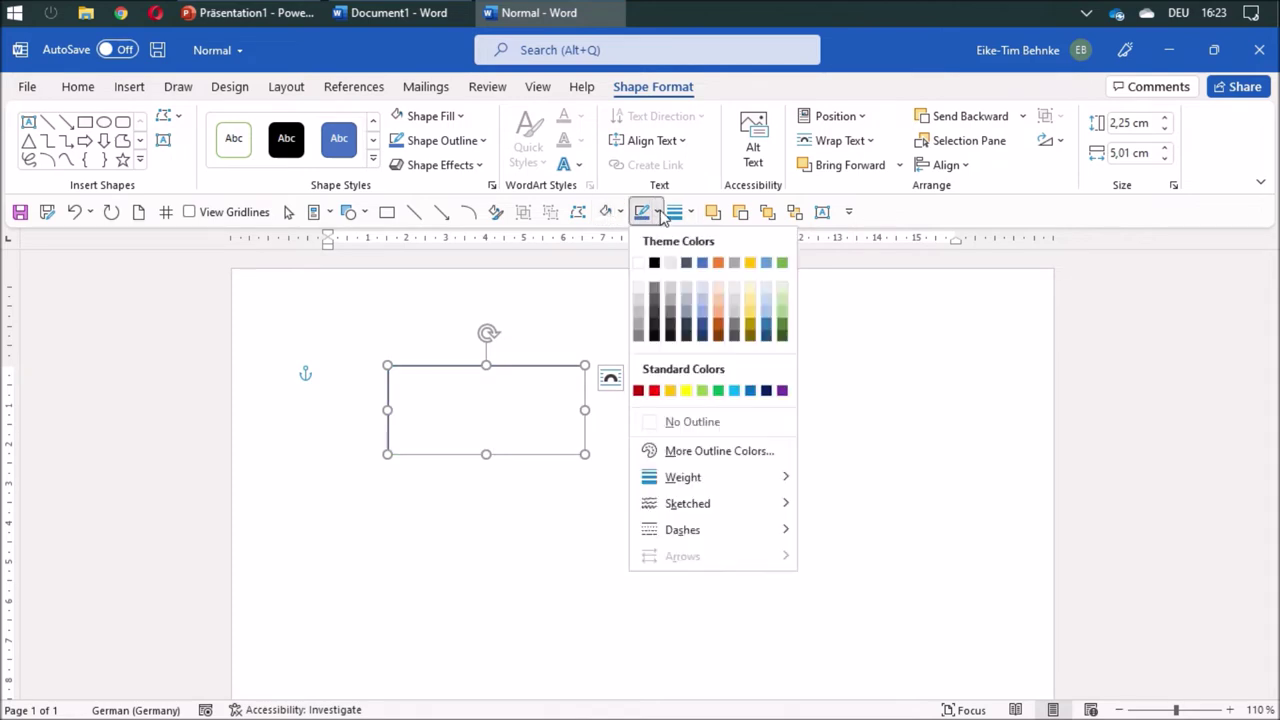
left_click(654, 264)
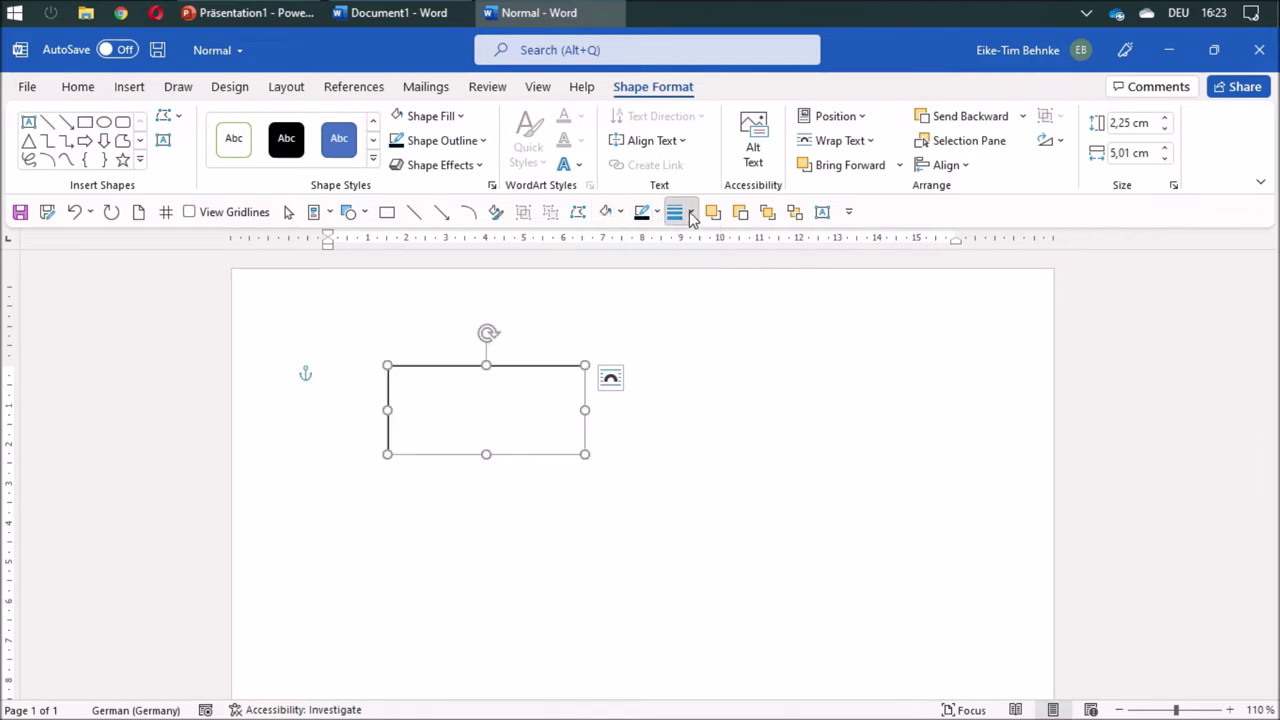
left_click(684, 211)
left_click(722, 289)
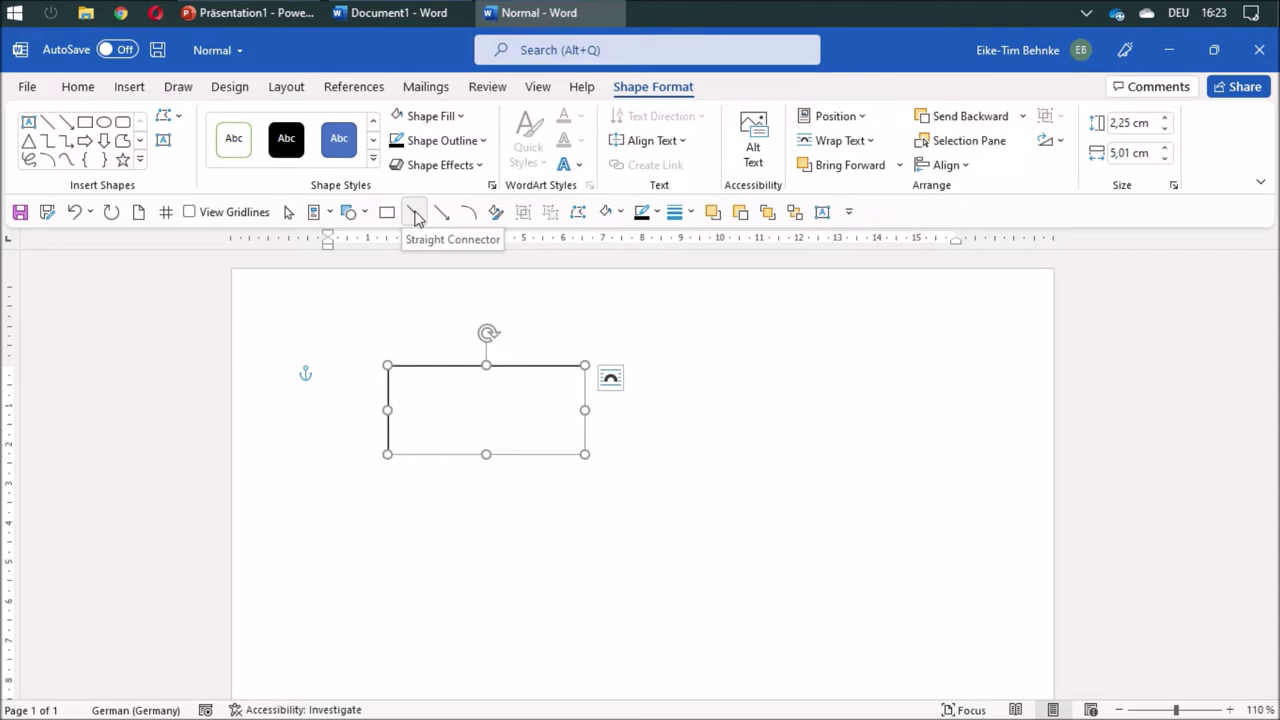
left_click(414, 212)
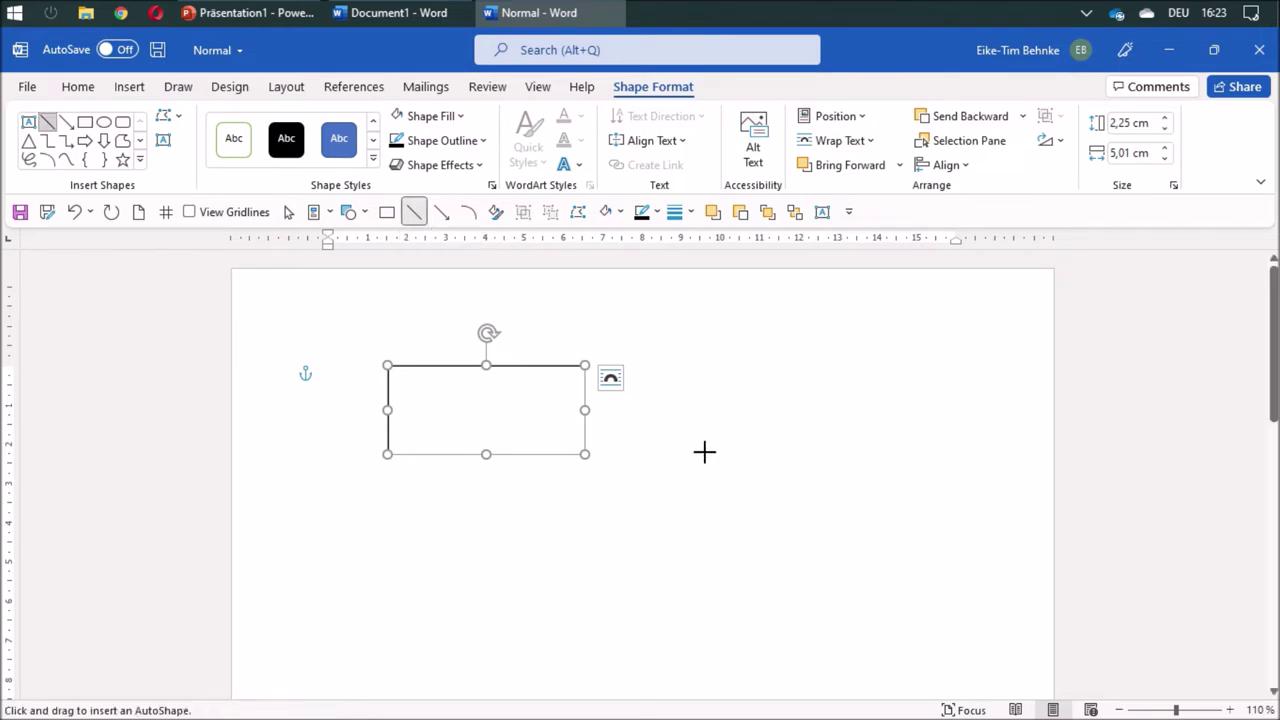
Draw a diagonal line to the right of the rectangle and set its weight to ¾ pt.
left_click_drag(704, 454, 840, 366)
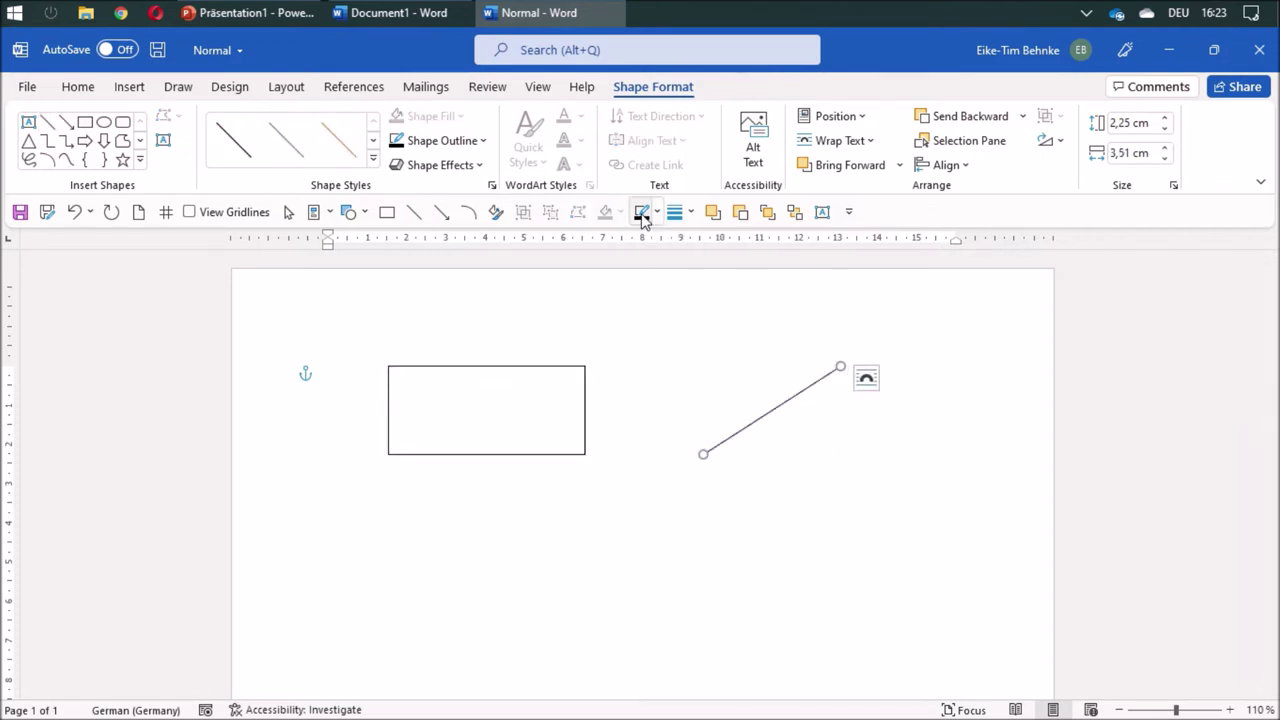
left_click(686, 213)
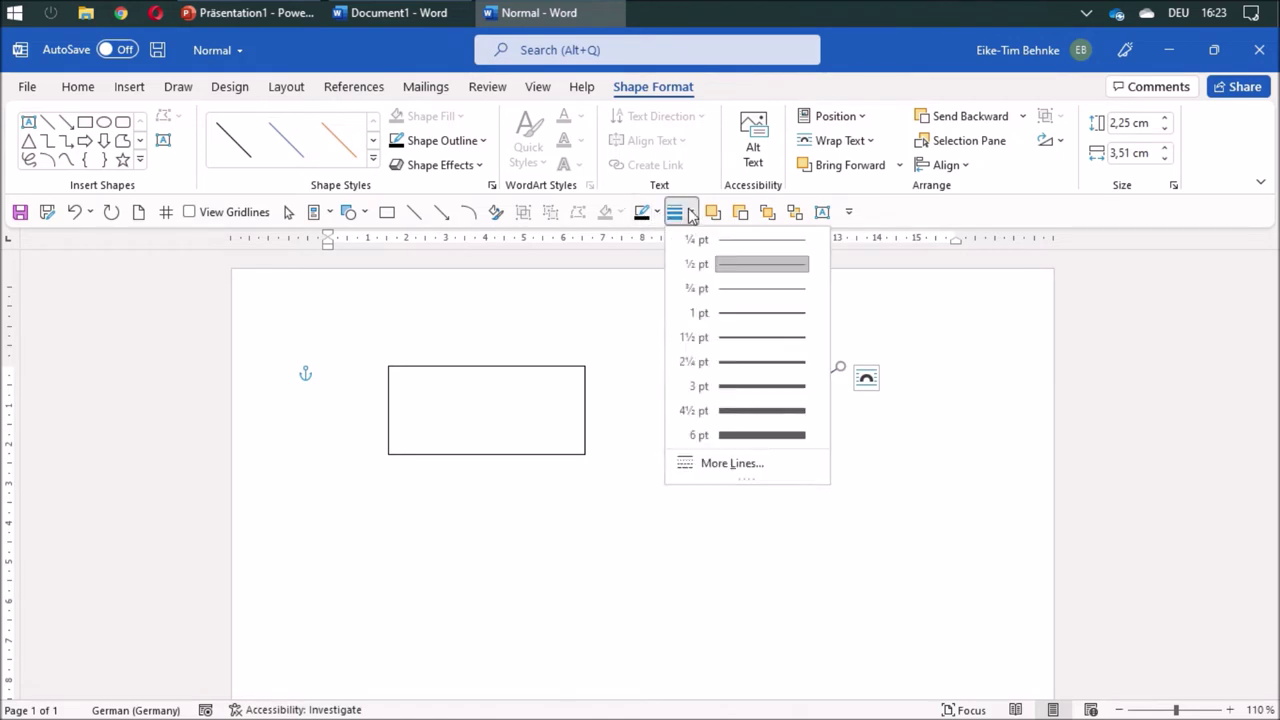
left_click(715, 289)
right_click(772, 416)
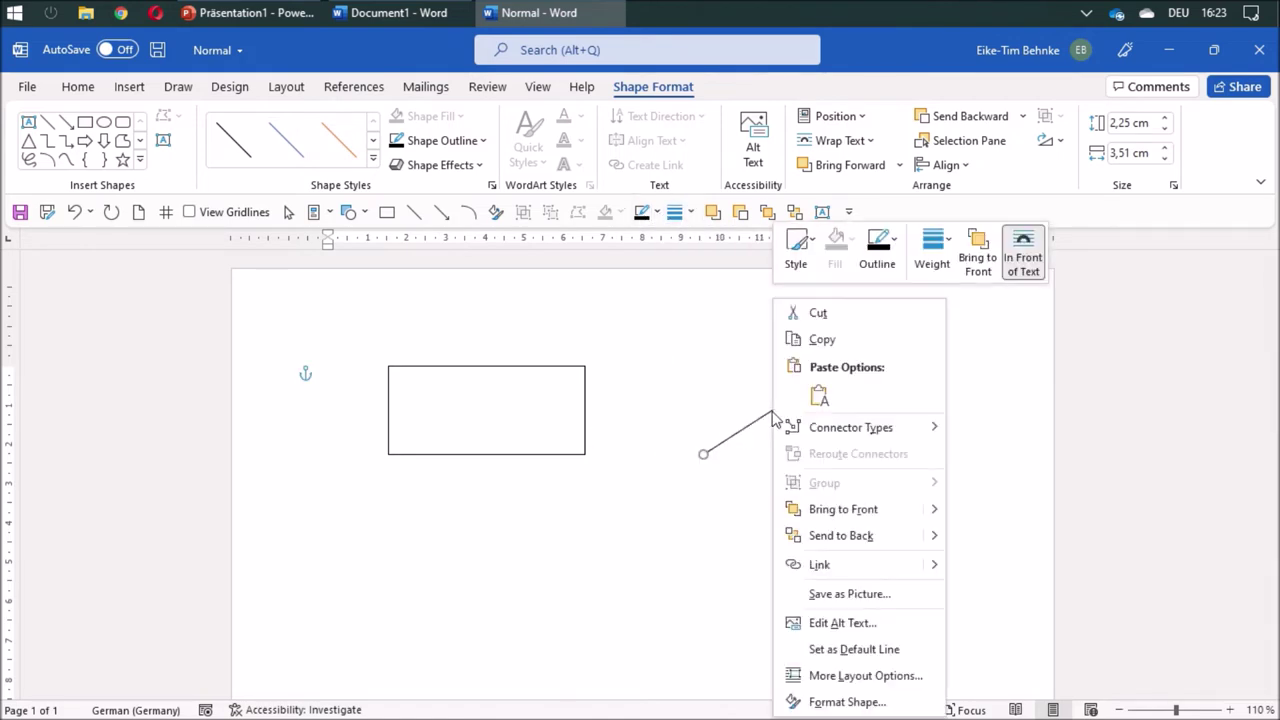
Set the line as the default line and the rectangle as the default shape, then delete the rectangle.
left_click(847, 650)
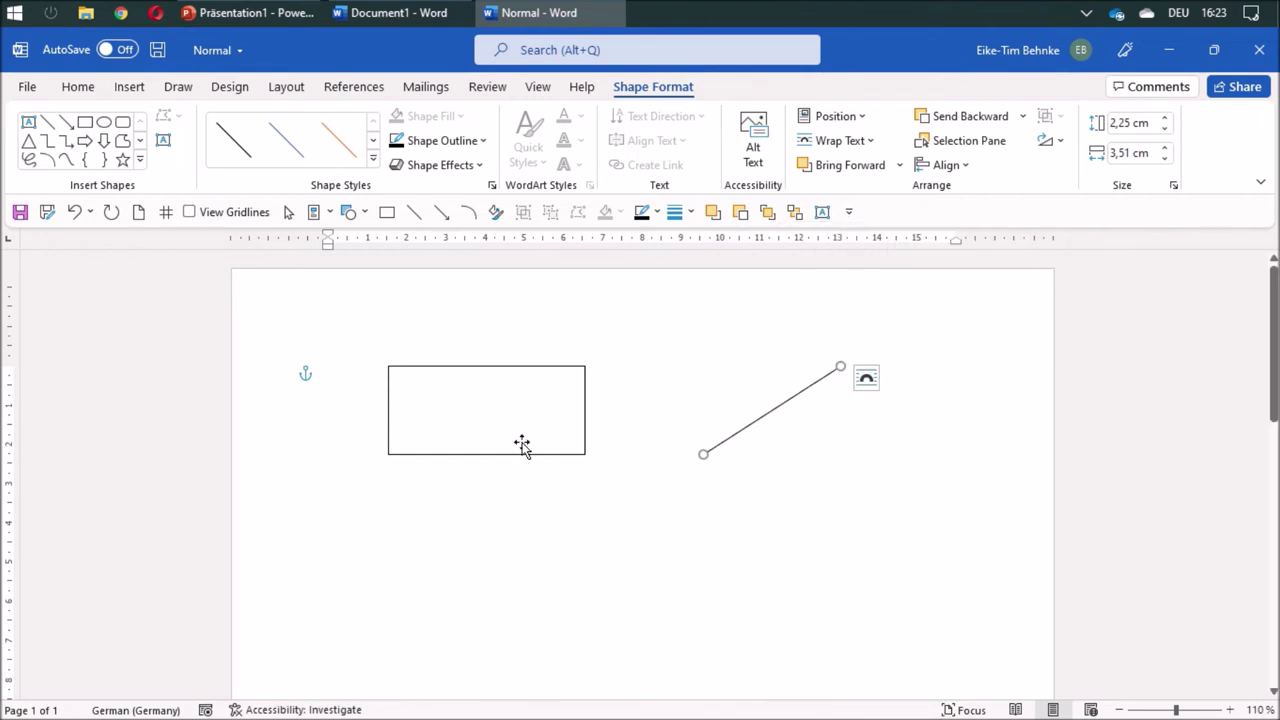
right_click(526, 426)
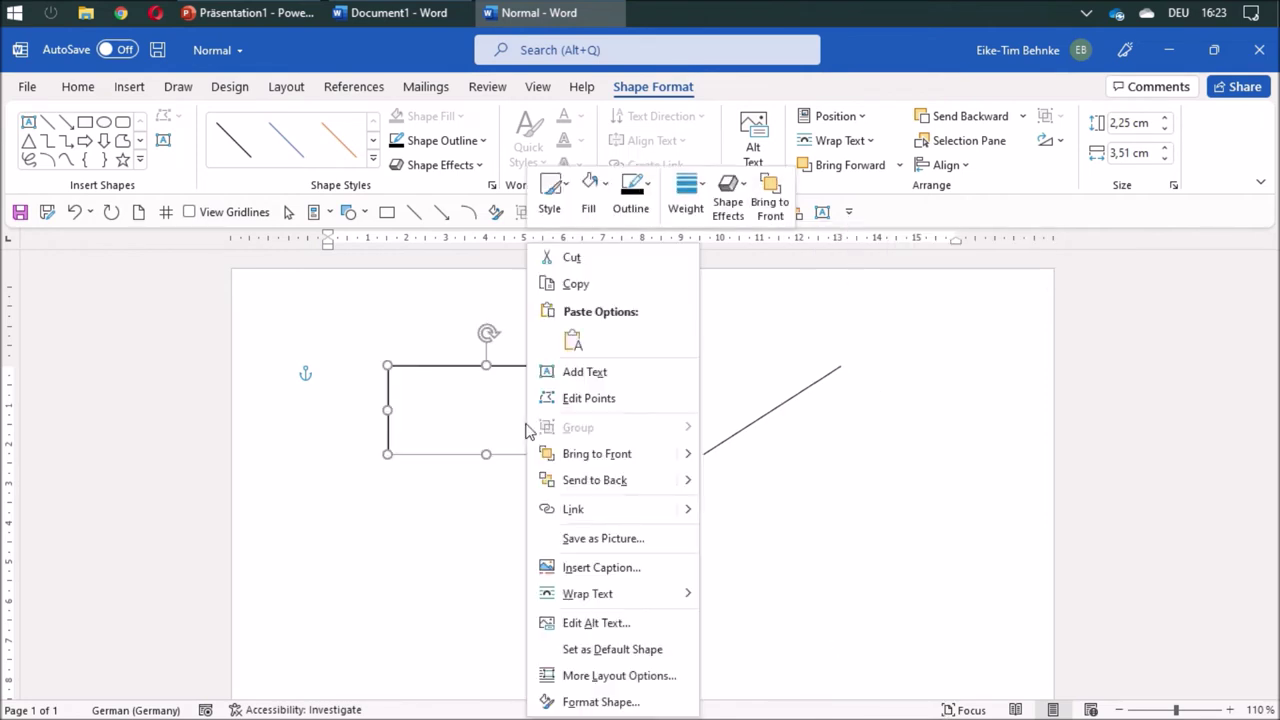
left_click(619, 651)
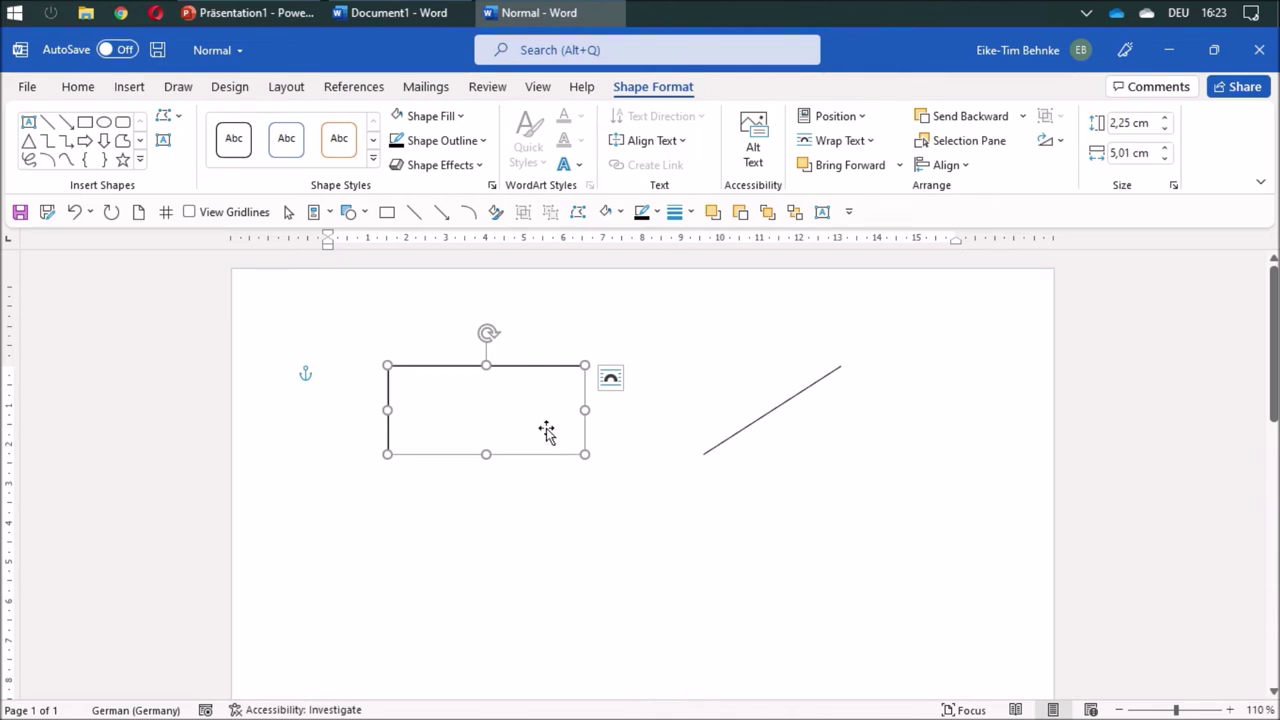
key("Delete")
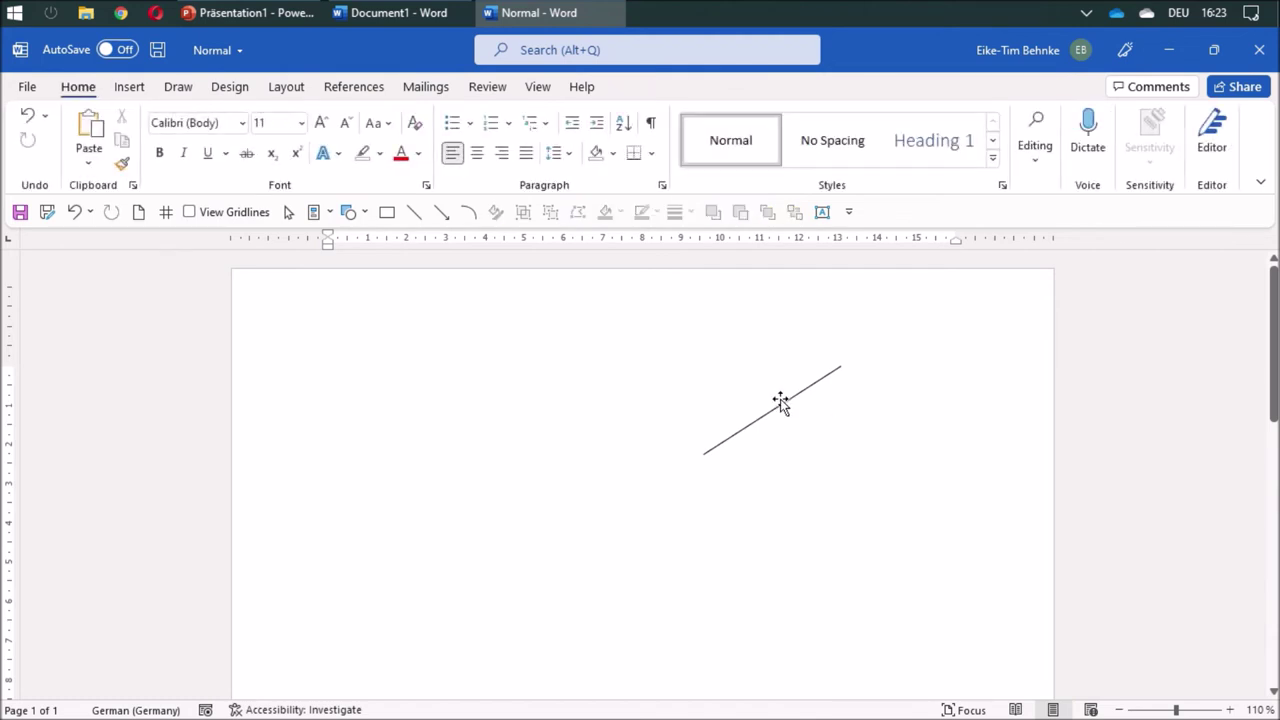
Delete the diagonal line, then save and close the Normal template.
left_click(784, 402)
key("Delete")
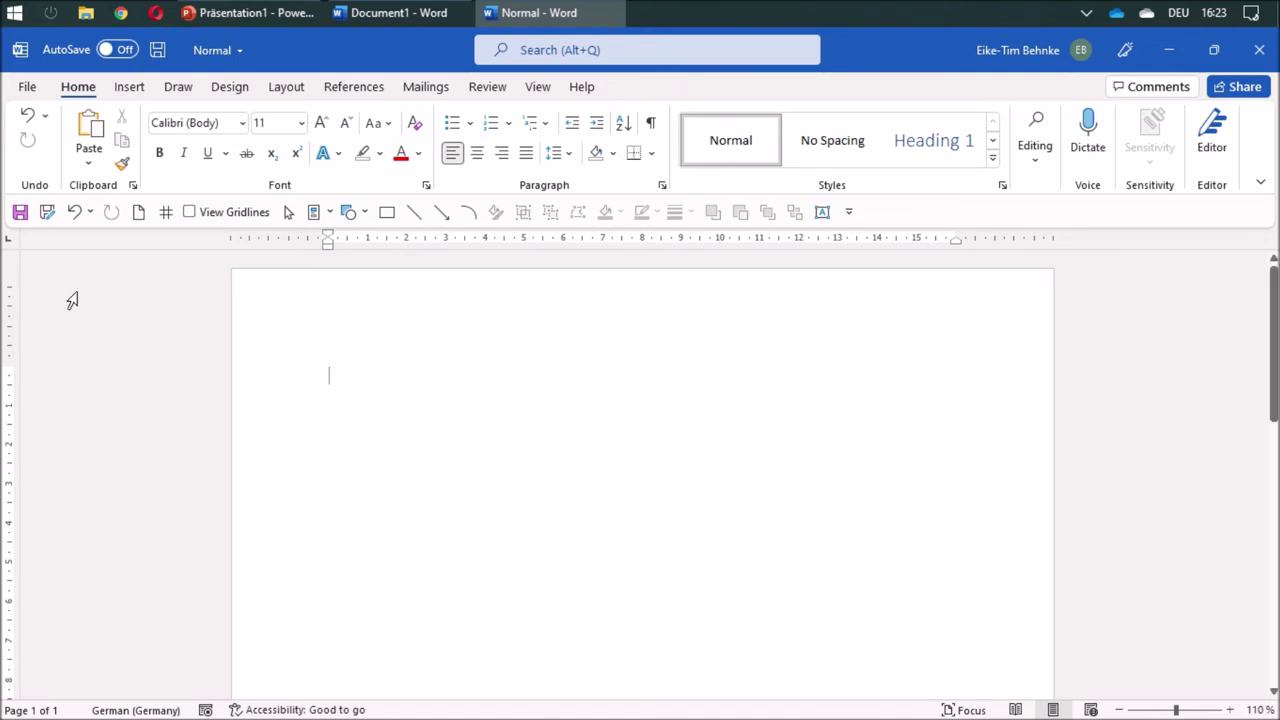
left_click(19, 214)
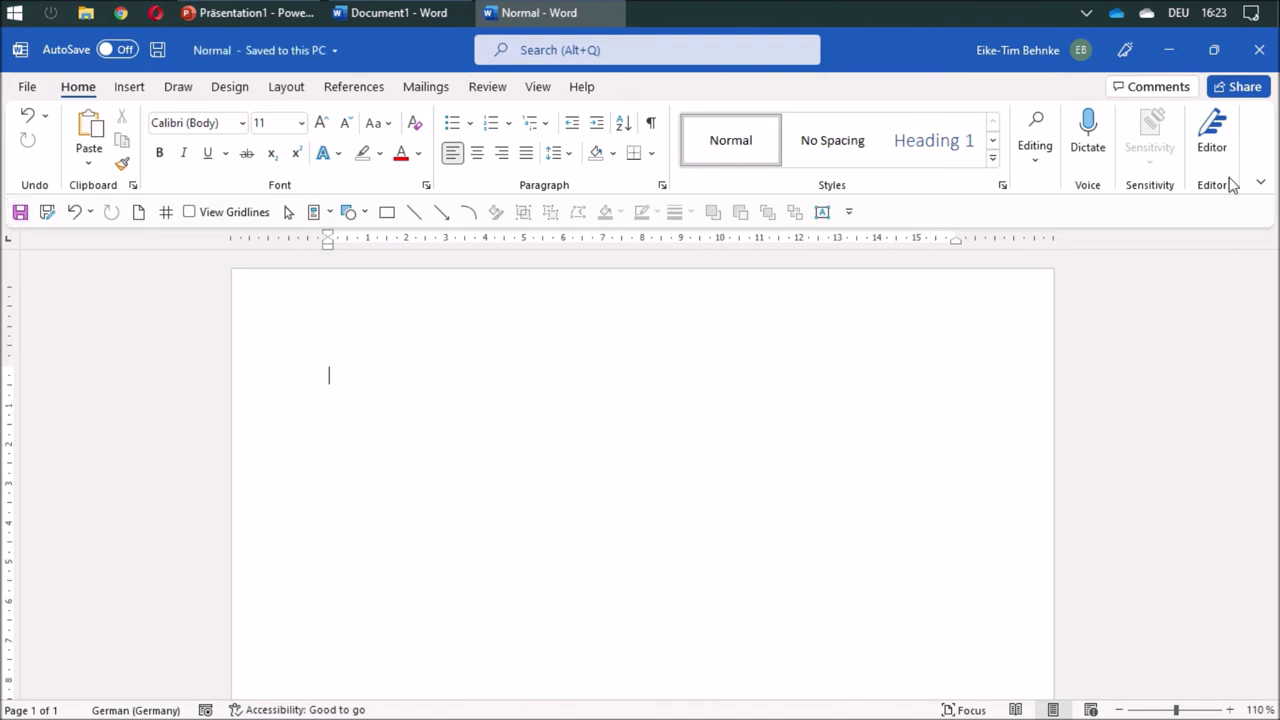
left_click(1258, 55)
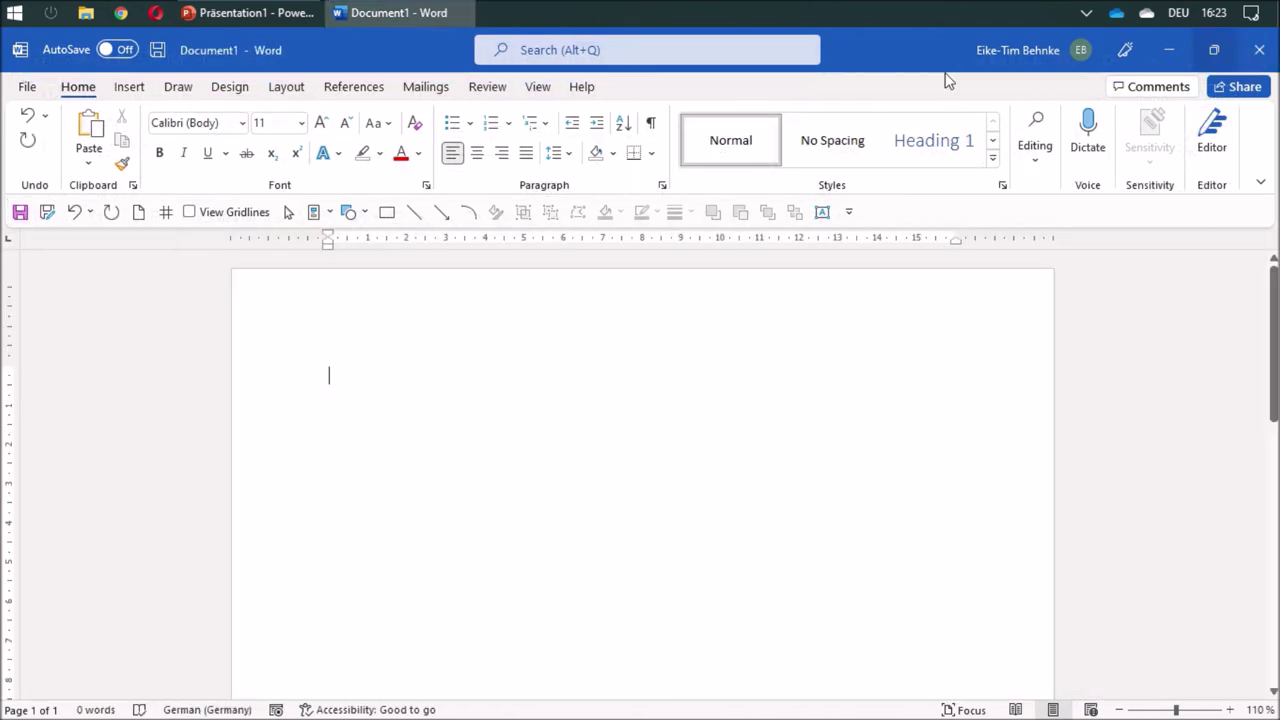
Close Document1 without saving and relaunch Word from the Start menu.
left_click(1257, 50)
left_click(637, 420)
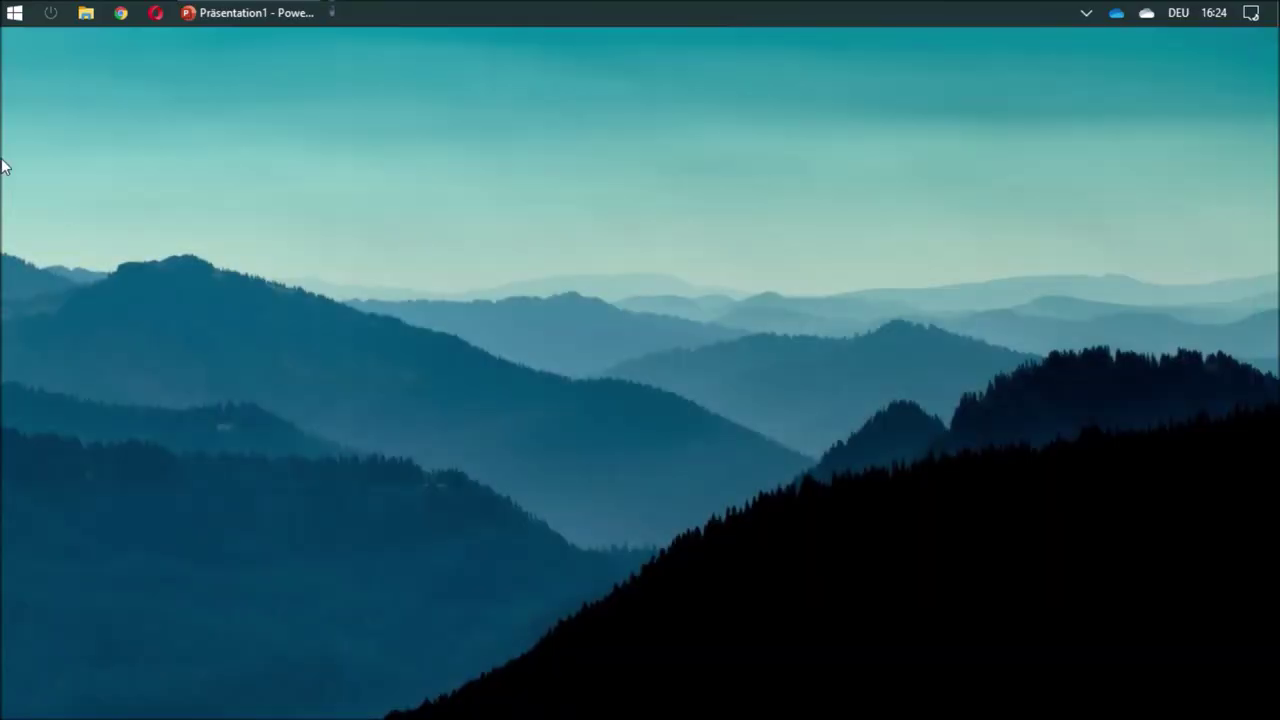
left_click(10, 18)
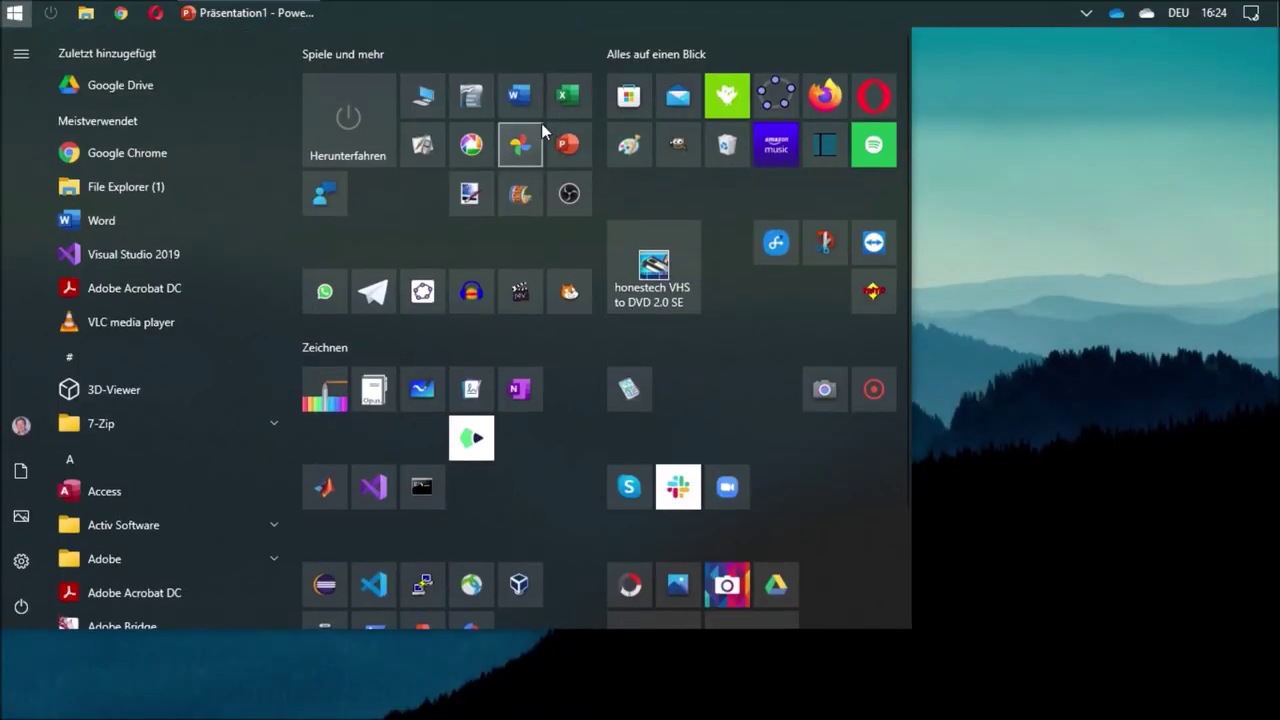
left_click(521, 96)
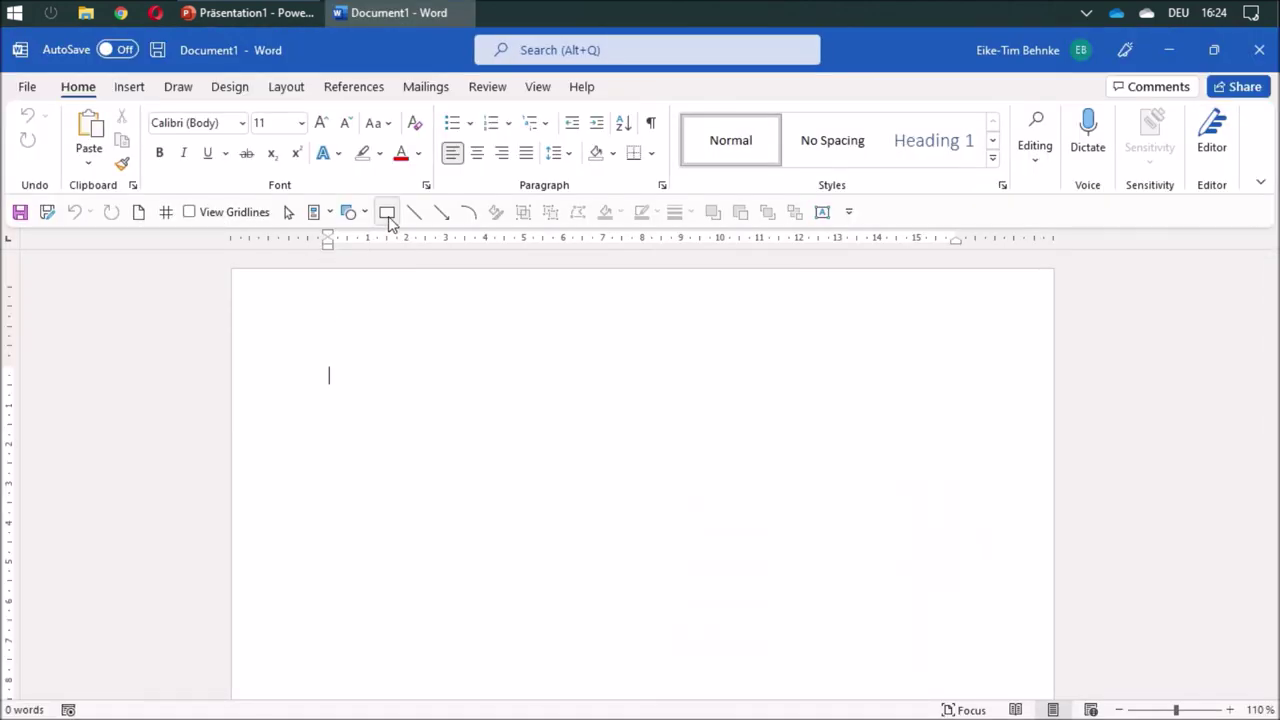
Draw a test rectangle and a diagonal line to confirm the white fill and thin black outline.
left_click(387, 212)
left_click_drag(366, 383, 527, 475)
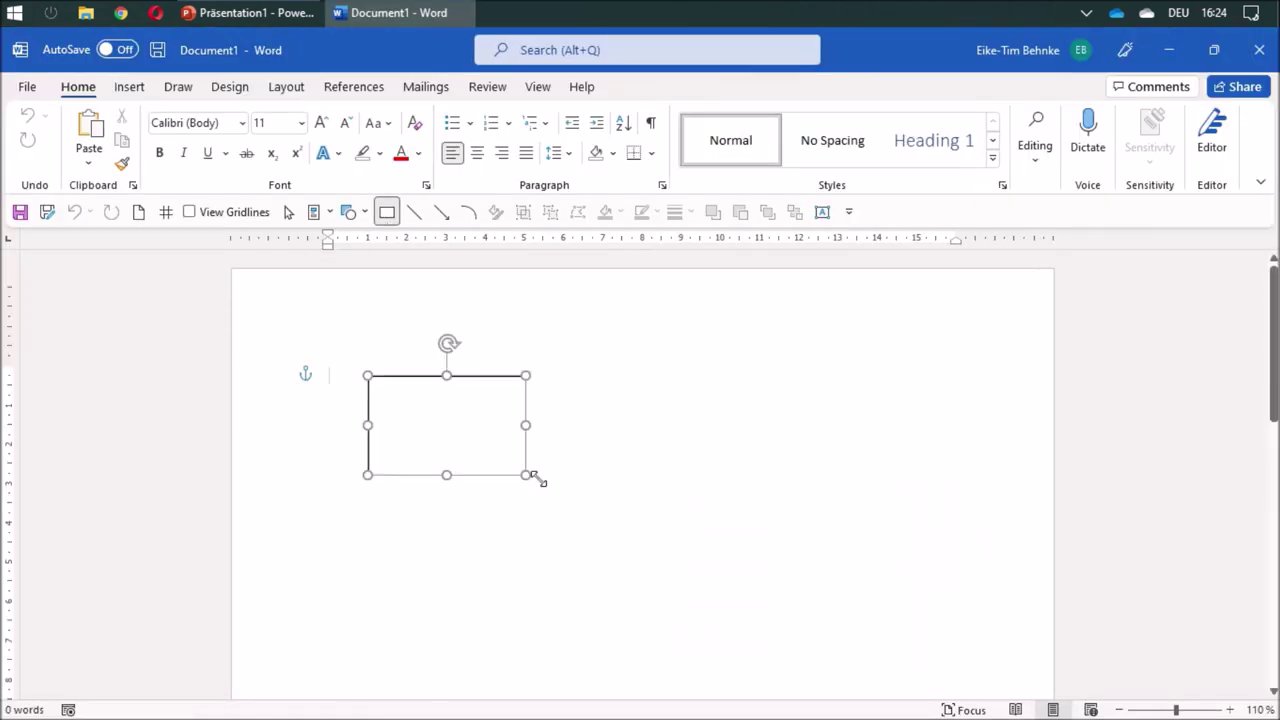
left_click(414, 212)
left_click_drag(644, 543, 821, 465)
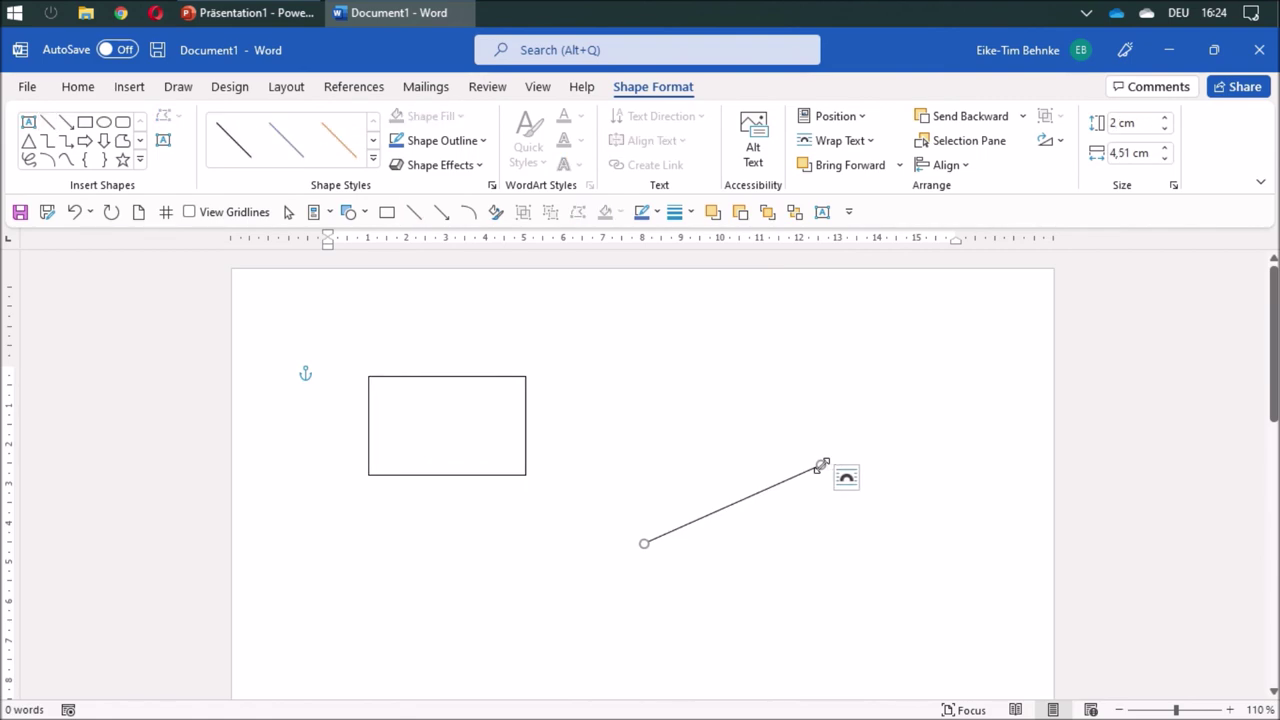